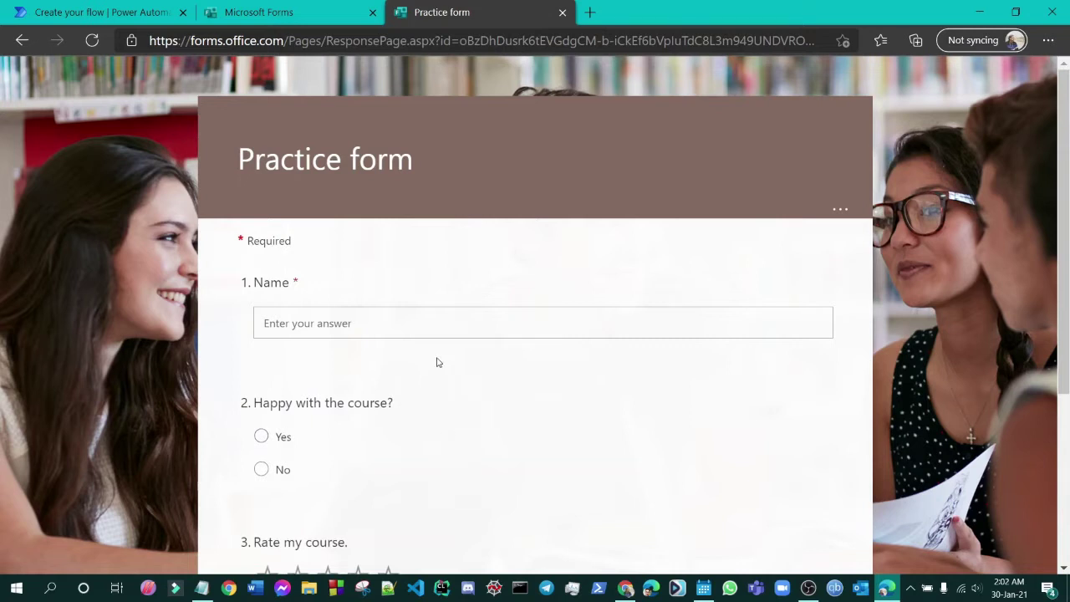
Review the Practice form's 2 responses in Forms, then bring up Power Automate's Create page.
{"action": "left_click", "coordinate": [341, 12]}
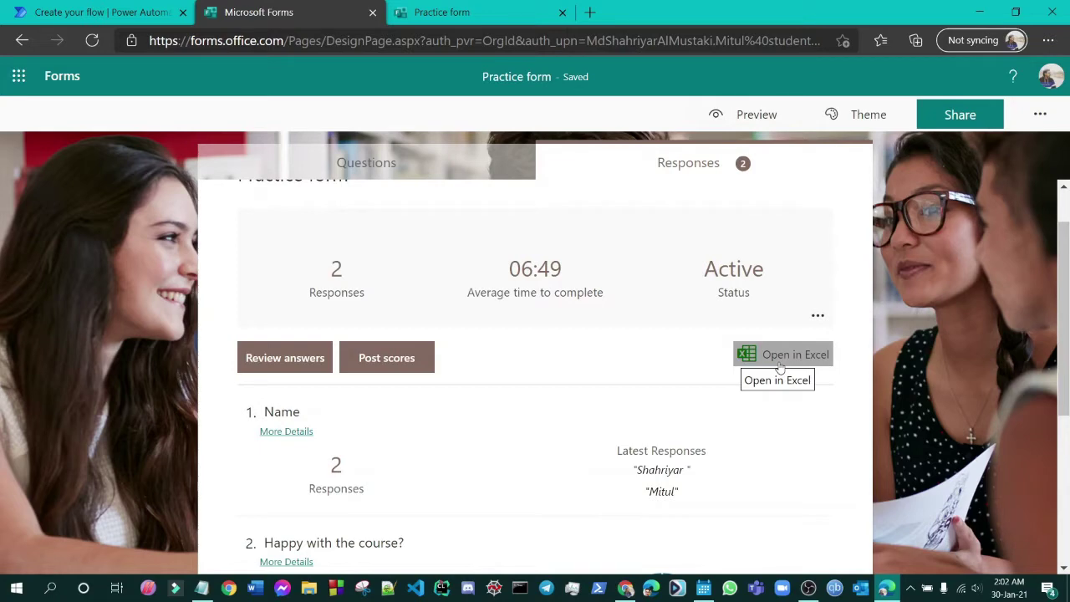
{"action": "left_click", "coordinate": [150, 10]}
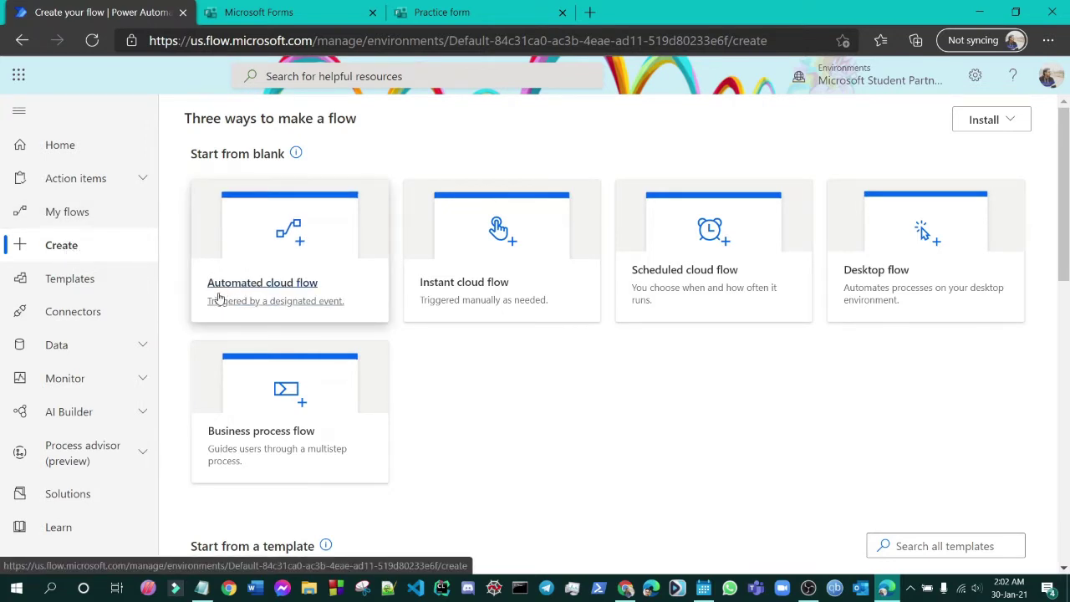
Create an automated cloud flow named 'Forms to excel' with the new Forms response trigger.
{"action": "left_click", "coordinate": [302, 262]}
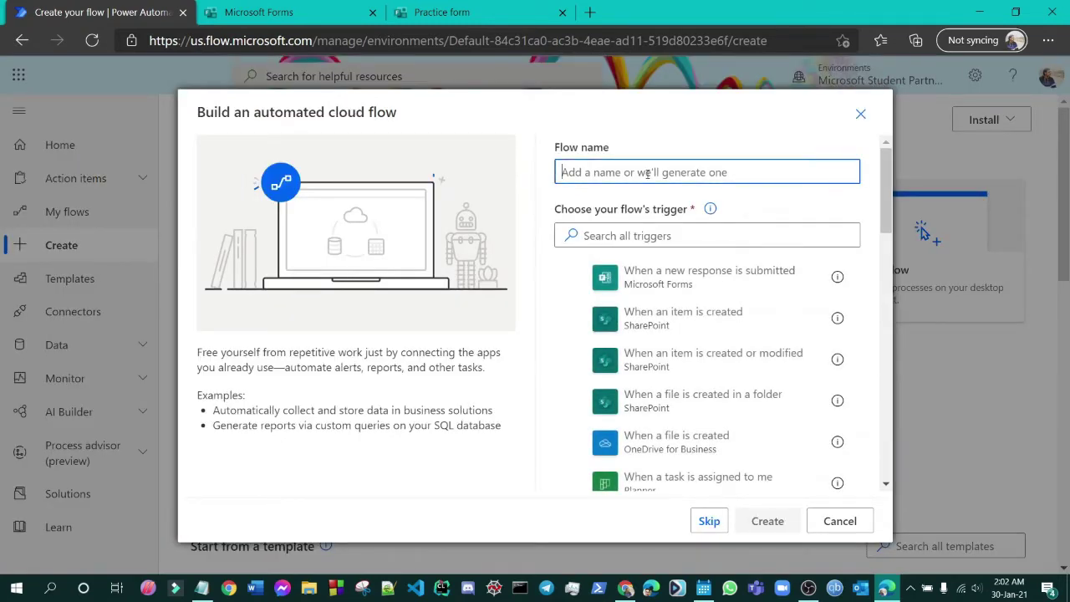
{"action": "type", "text": "Forms to excel"}
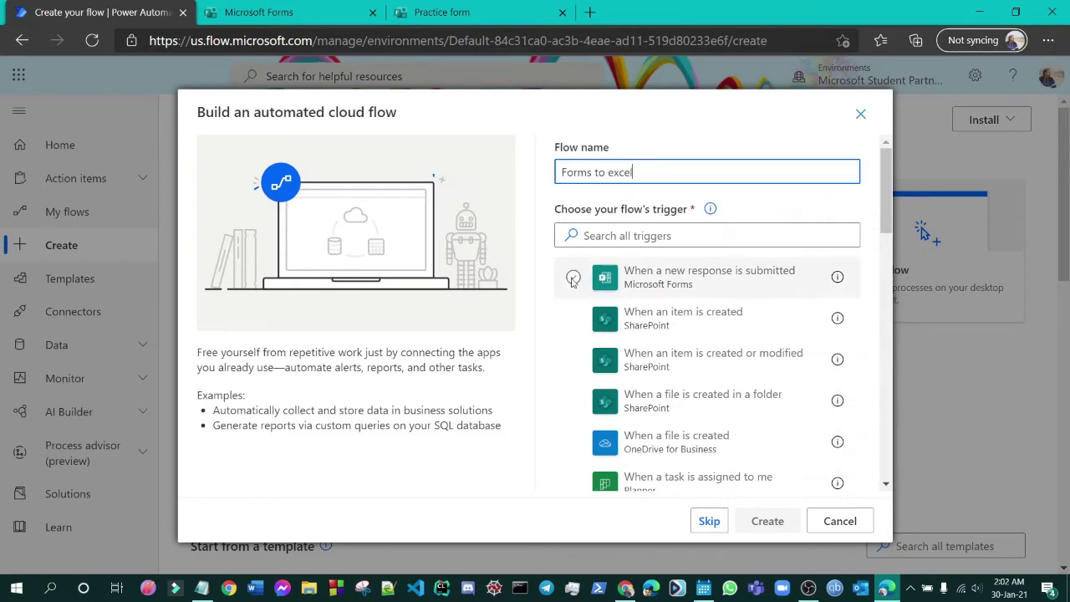
{"action": "left_click", "coordinate": [573, 278]}
{"action": "left_click", "coordinate": [767, 520]}
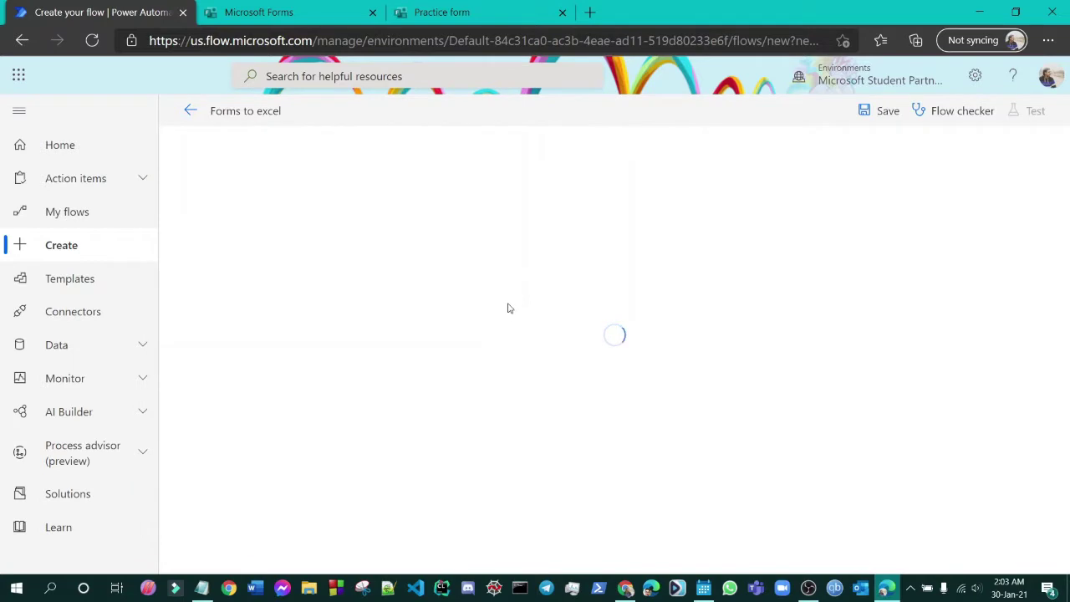
Set the trigger's form to Practice form.
{"action": "left_click", "coordinate": [579, 189]}
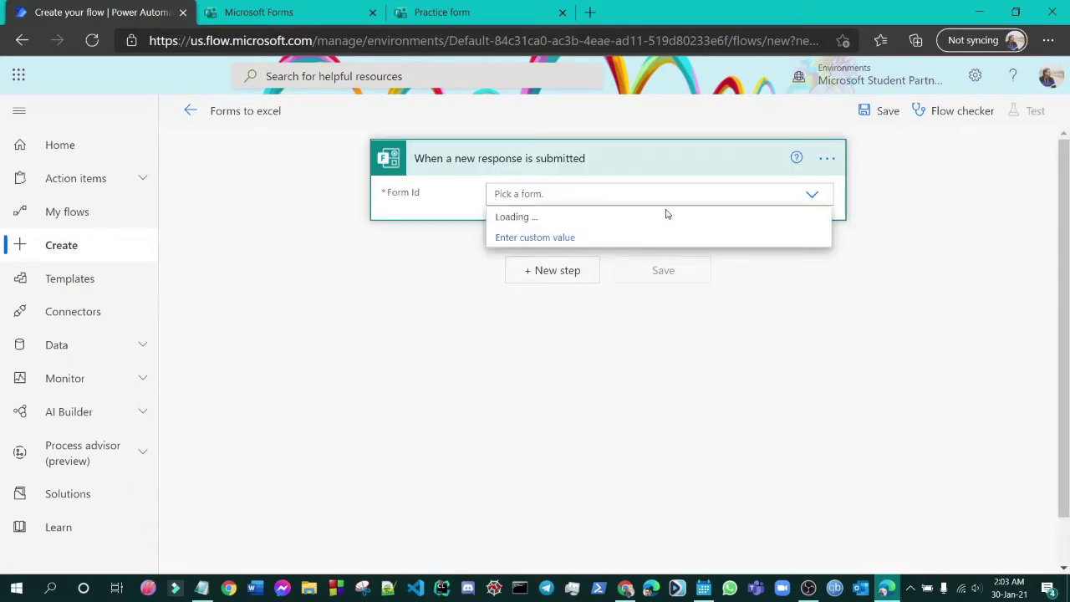
{"action": "left_click", "coordinate": [530, 9]}
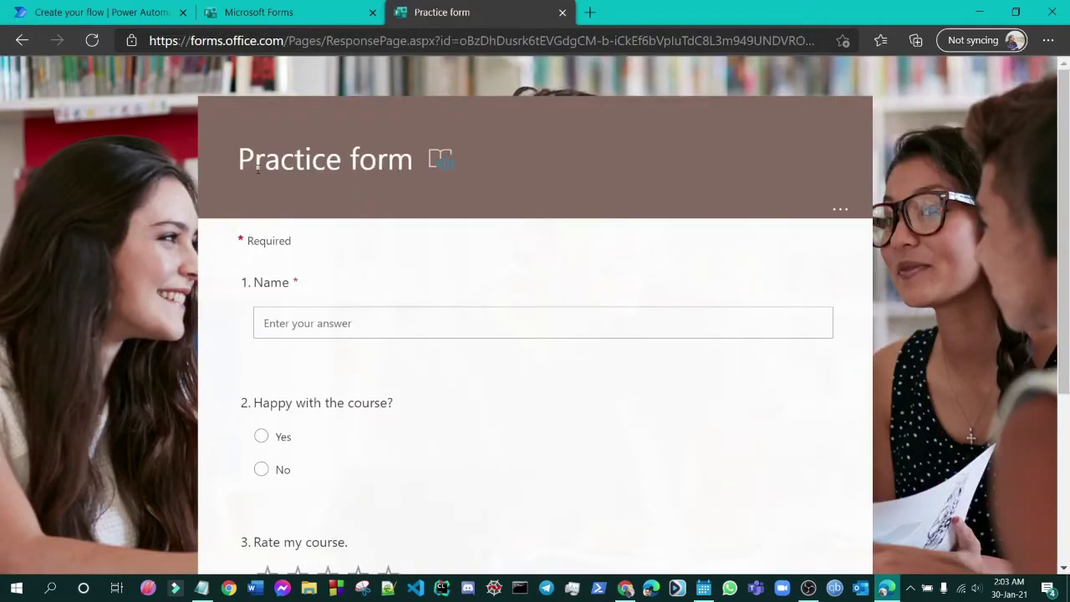
{"action": "left_click", "coordinate": [71, 10]}
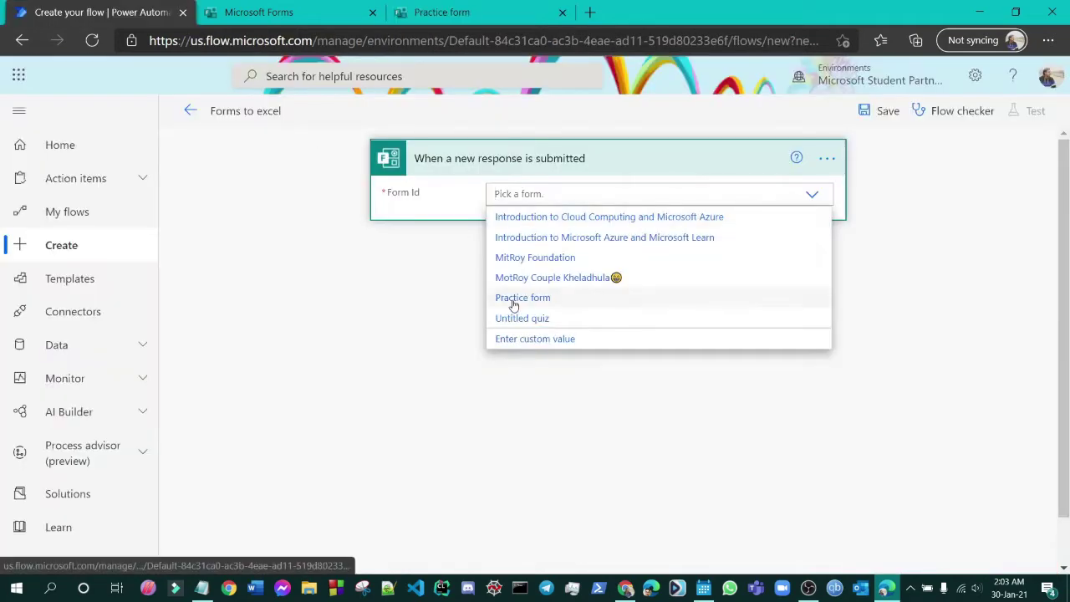
{"action": "left_click", "coordinate": [511, 301]}
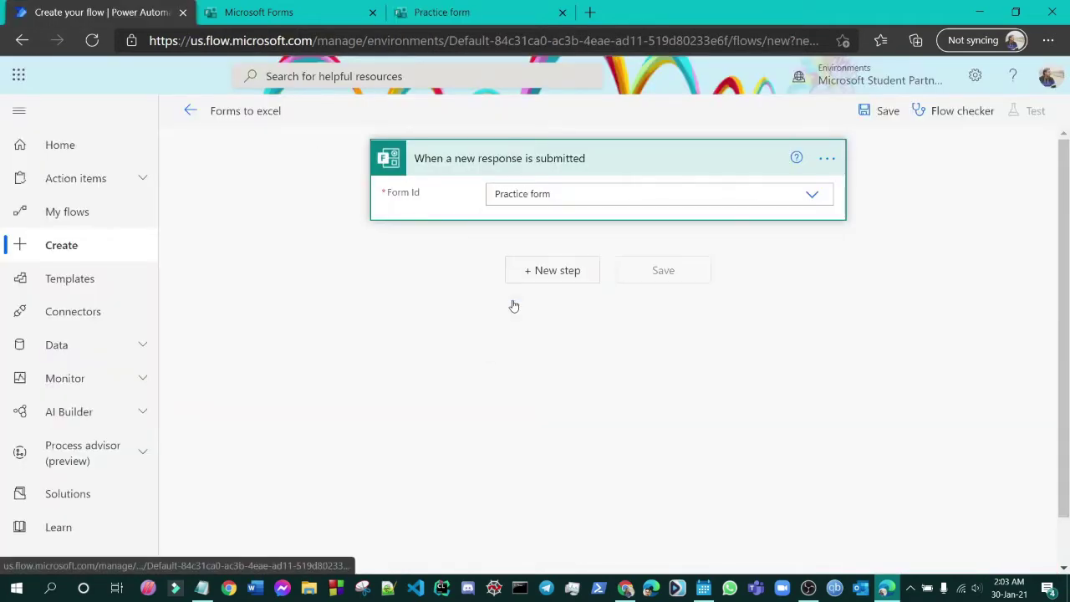
Turn Split On off in the trigger's settings and confirm with Done.
{"action": "left_click", "coordinate": [832, 164]}
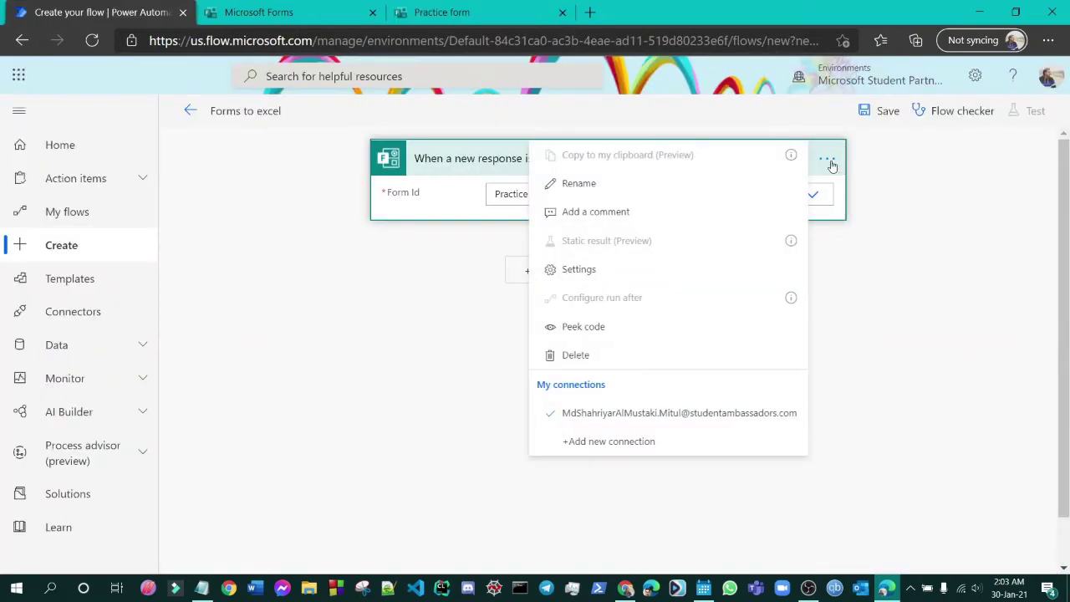
{"action": "left_click", "coordinate": [573, 270]}
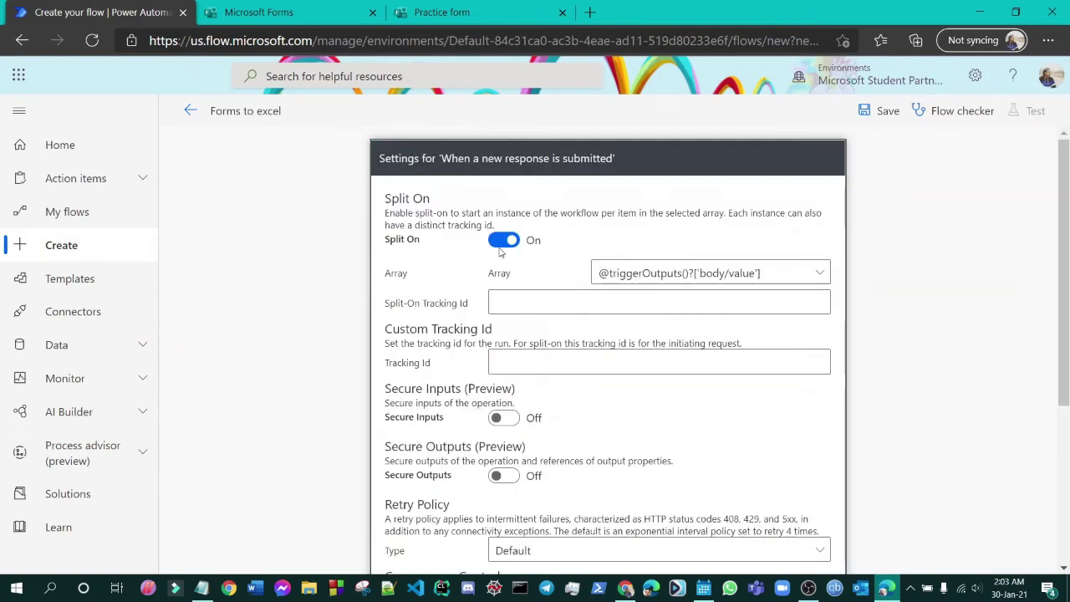
{"action": "left_click", "coordinate": [504, 241]}
{"action": "scroll", "coordinate": [537, 330], "scroll_direction": "down", "scroll_amount": 3}
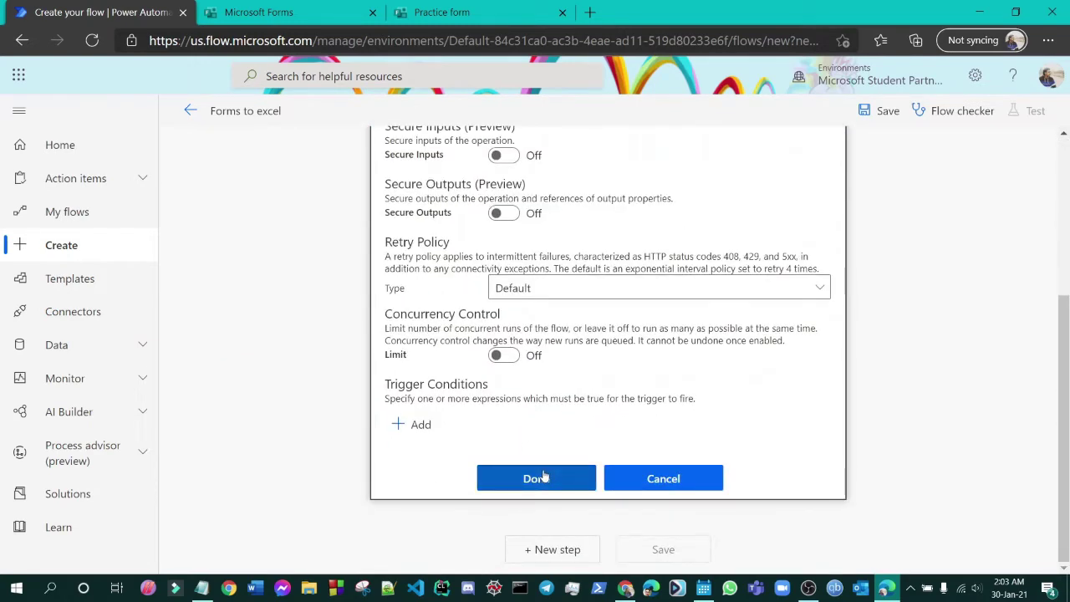
{"action": "left_click", "coordinate": [545, 473]}
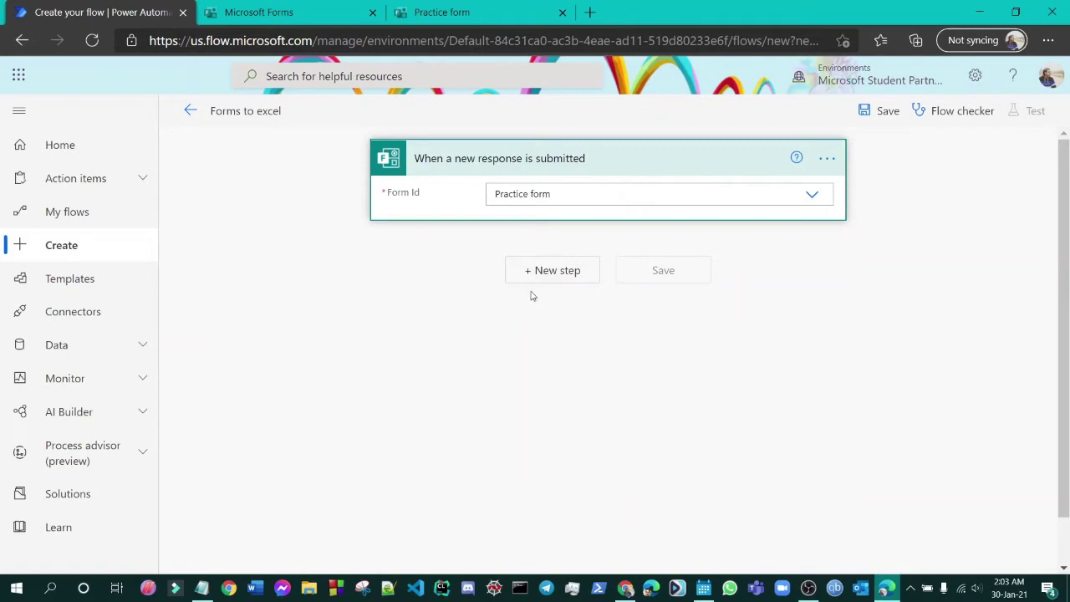
Add an Apply to each loop as a new step after the trigger.
{"action": "left_click", "coordinate": [571, 279]}
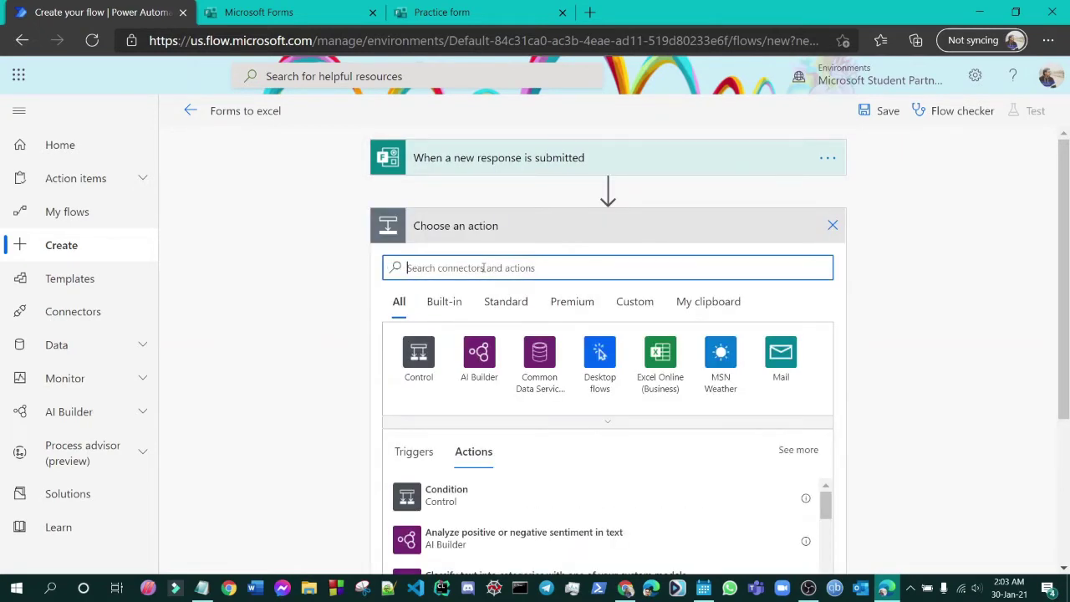
{"action": "type", "text": "apply t"}
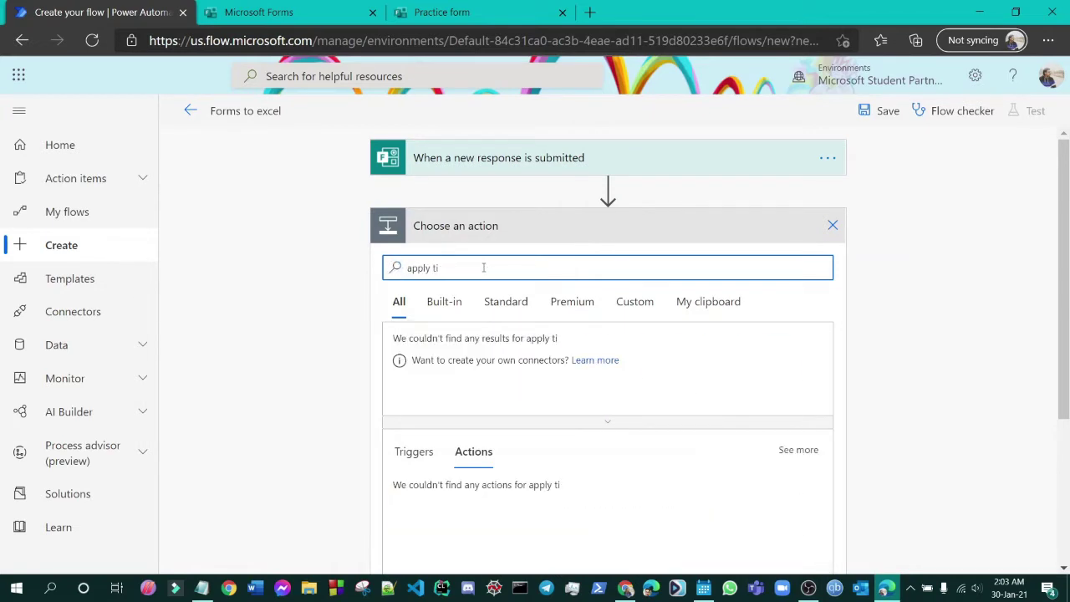
{"action": "type", "text": "o"}
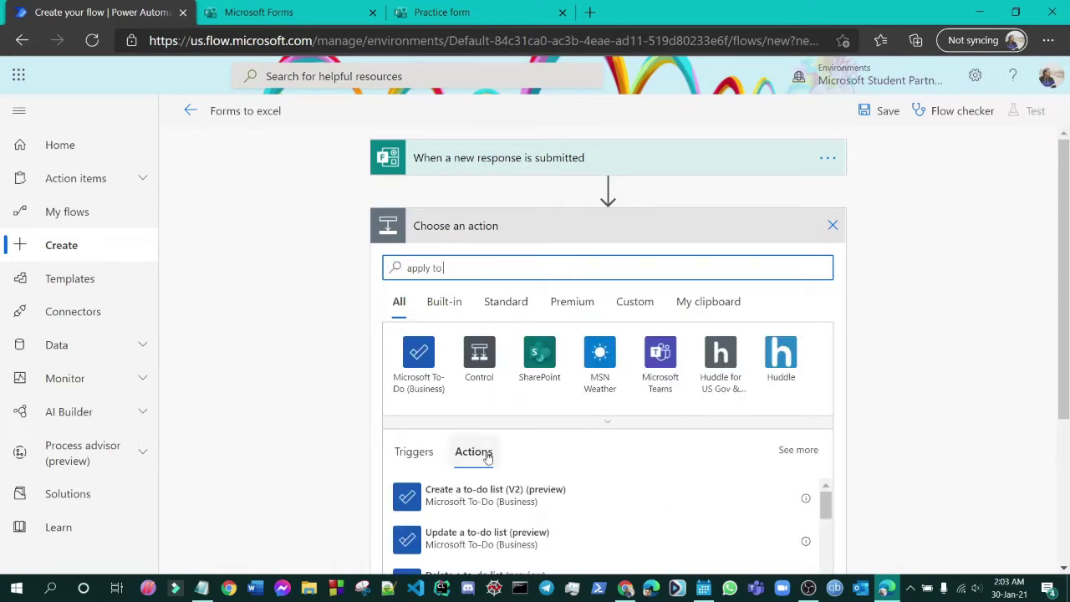
{"action": "scroll", "coordinate": [478, 452], "scroll_direction": "down", "scroll_amount": 3}
{"action": "scroll", "coordinate": [474, 250], "scroll_direction": "up", "scroll_amount": 3}
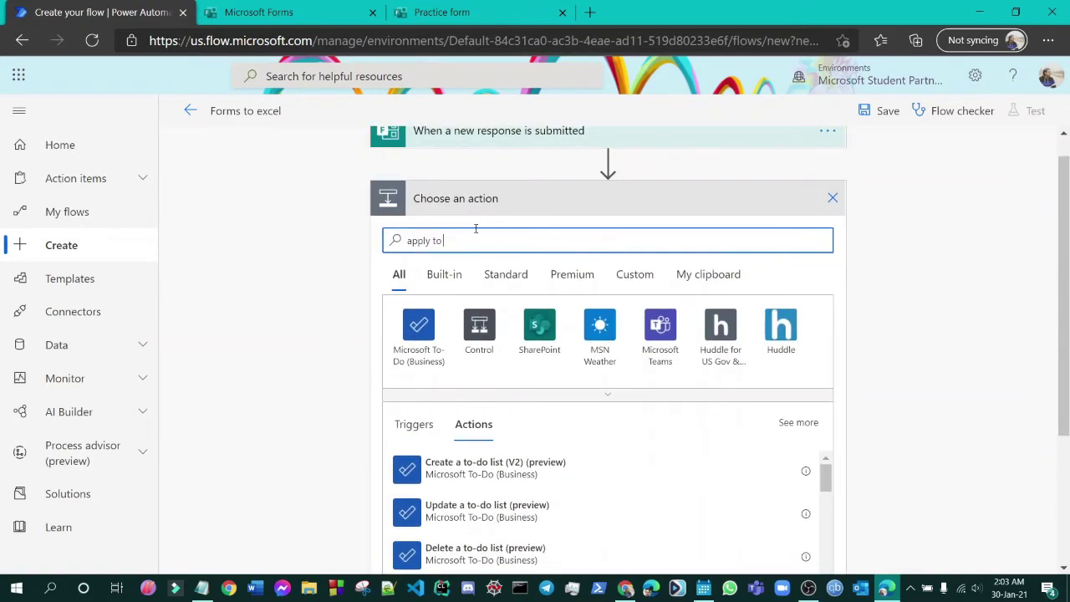
{"action": "type", "text": "each"}
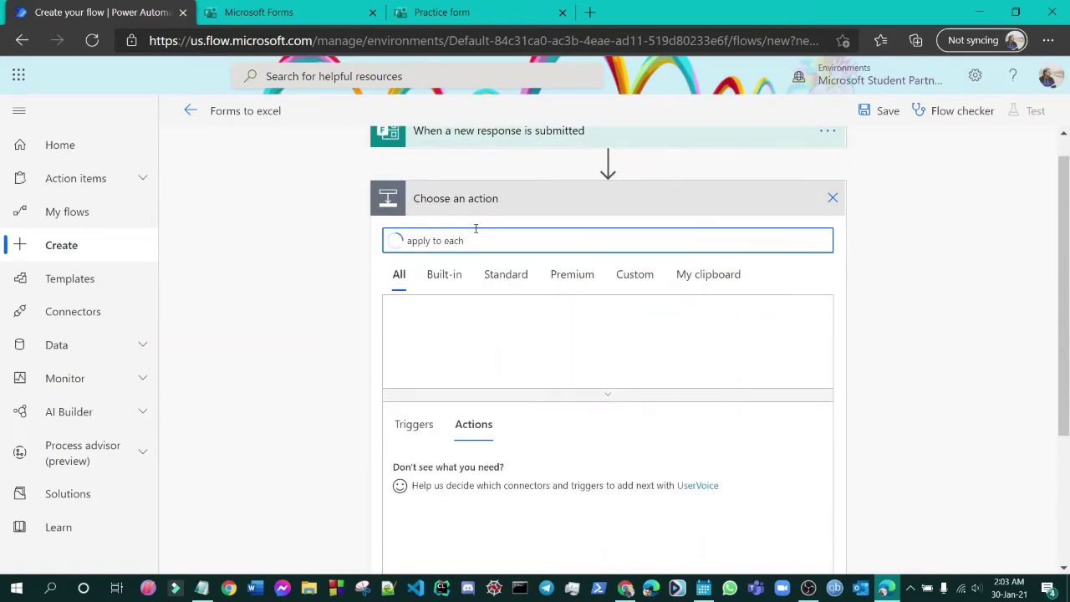
{"action": "scroll", "coordinate": [502, 363], "scroll_direction": "down", "scroll_amount": 2}
{"action": "left_click", "coordinate": [490, 342]}
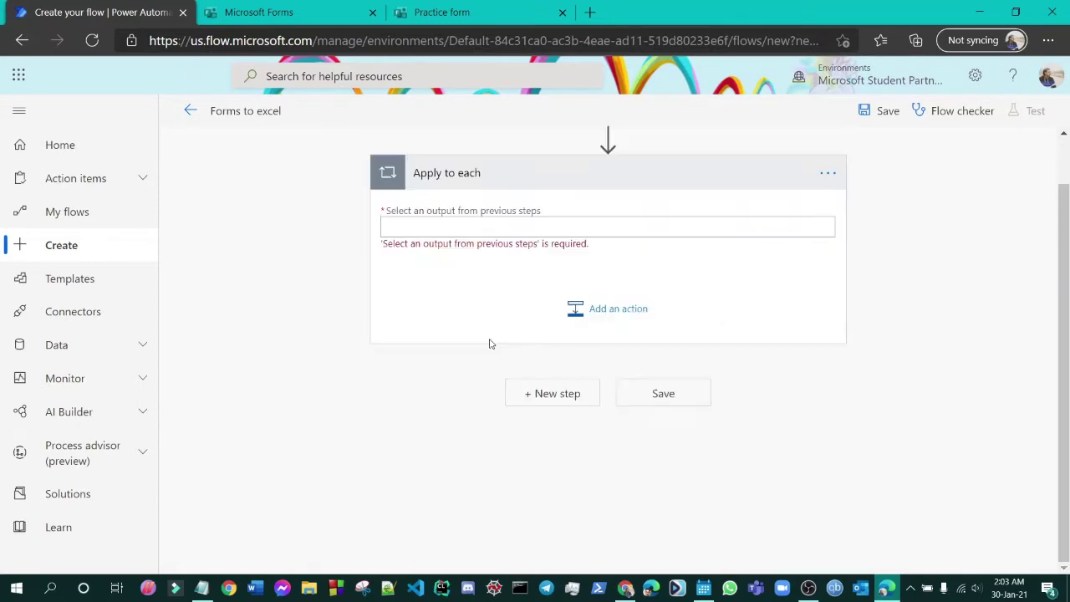
Make the loop iterate over List of response notifications, removing the duplicate entry.
{"action": "left_click", "coordinate": [589, 222]}
{"action": "scroll", "coordinate": [889, 473], "scroll_direction": "down", "scroll_amount": 2}
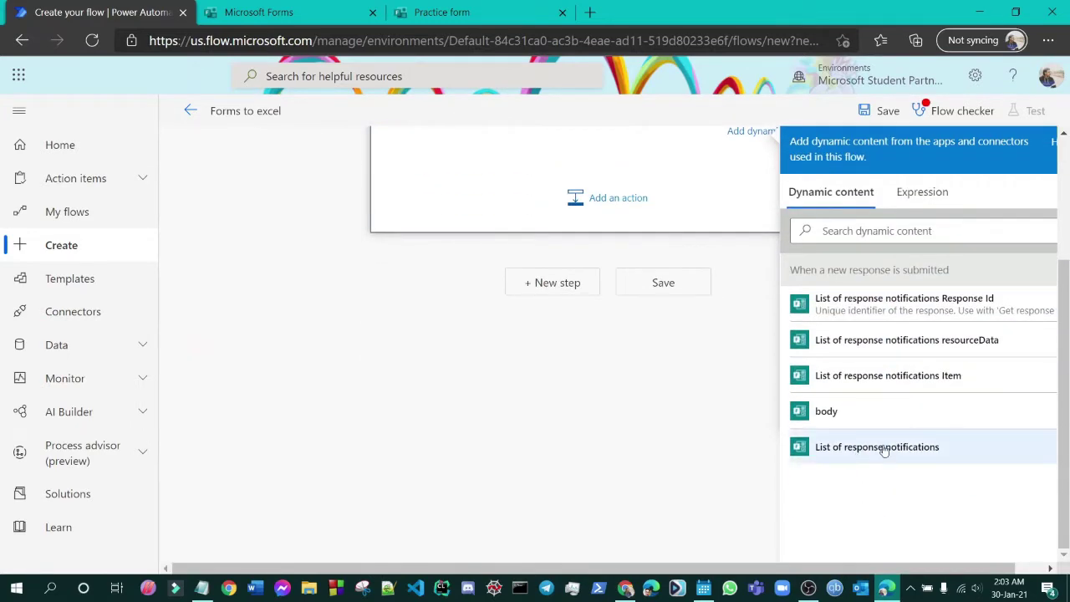
{"action": "left_click", "coordinate": [850, 455]}
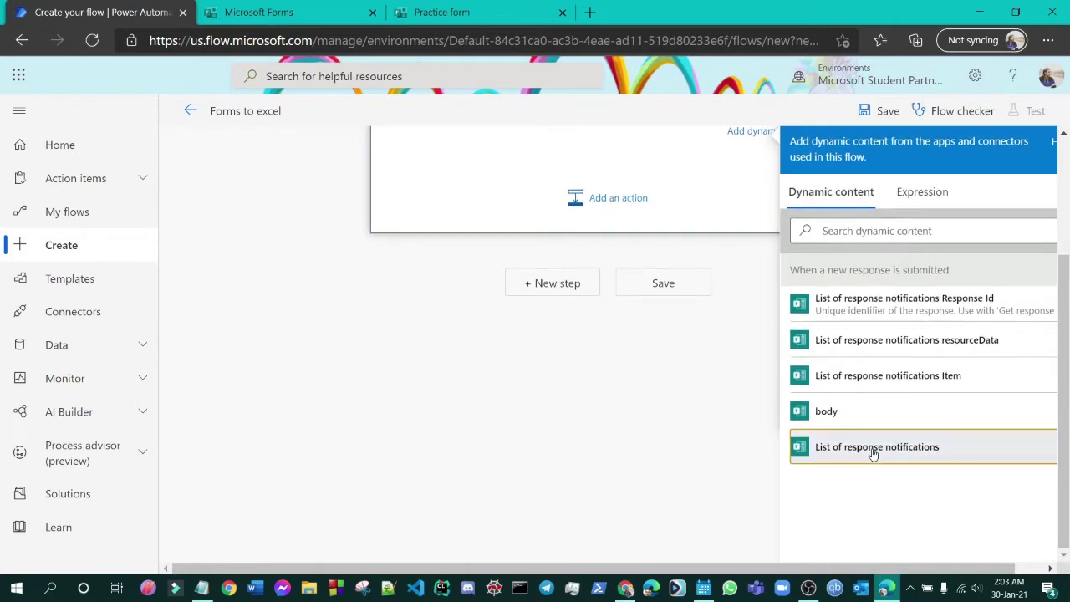
{"action": "scroll", "coordinate": [693, 441], "scroll_direction": "up", "scroll_amount": 2}
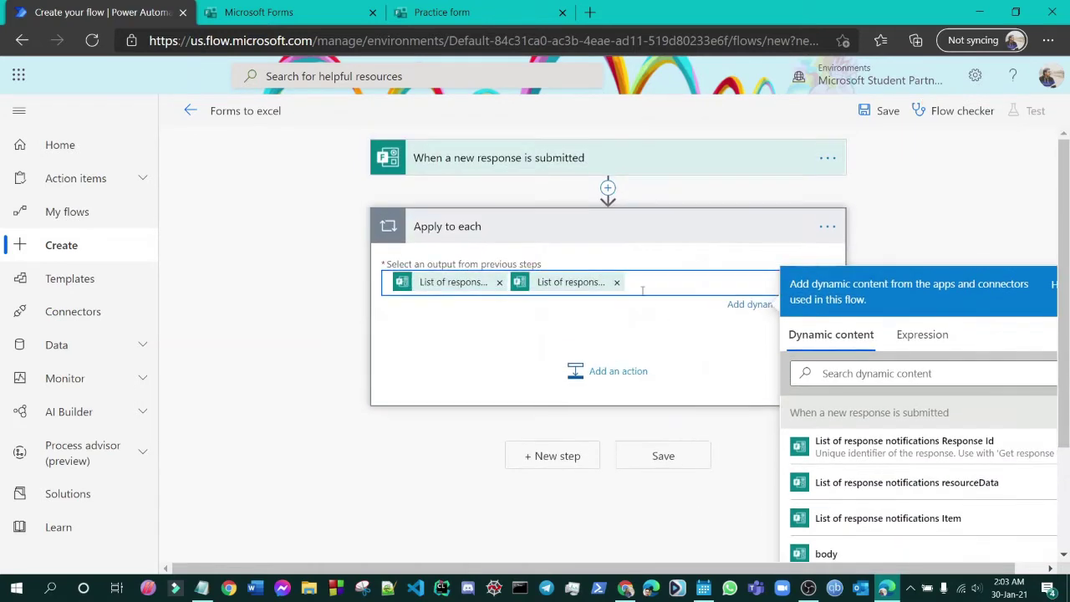
{"action": "left_click", "coordinate": [618, 282]}
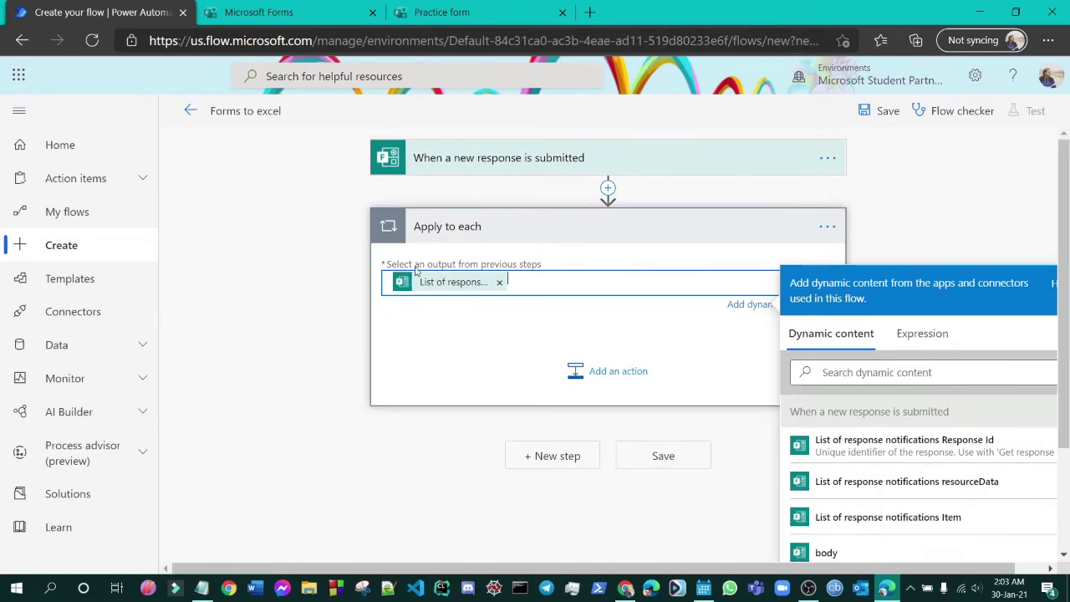
{"action": "left_click", "coordinate": [601, 370]}
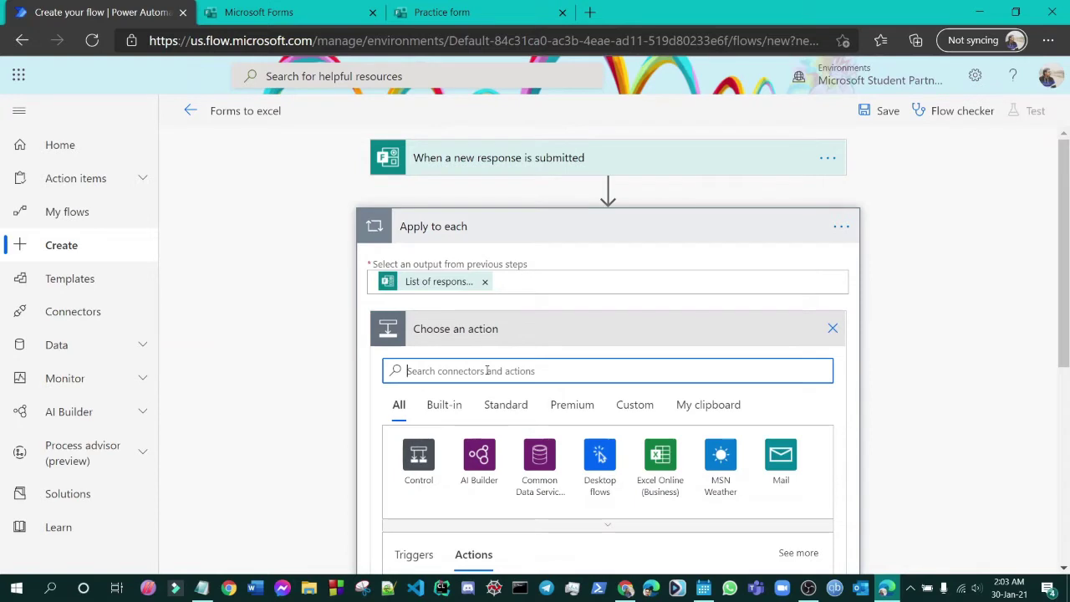
Add the Forms 'Get response details' action inside the loop.
{"action": "type", "text": "get"}
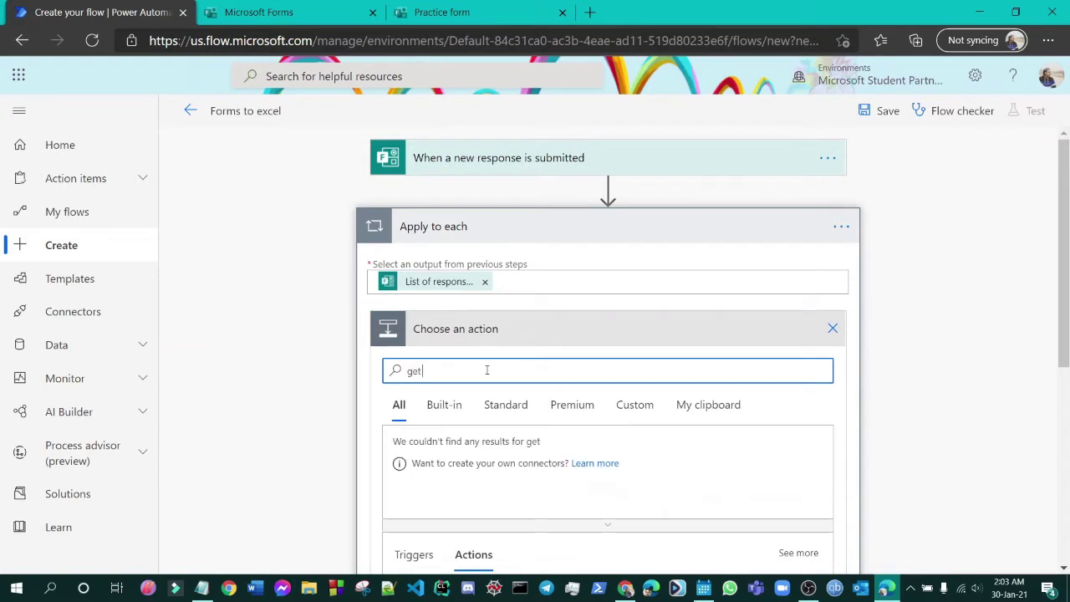
{"action": "type", "text": " resp"}
{"action": "type", "text": "osn"}
{"action": "key", "text": "BackSpace"}
{"action": "type", "text": "ne"}
{"action": "scroll", "coordinate": [487, 387], "scroll_direction": "down", "scroll_amount": 2}
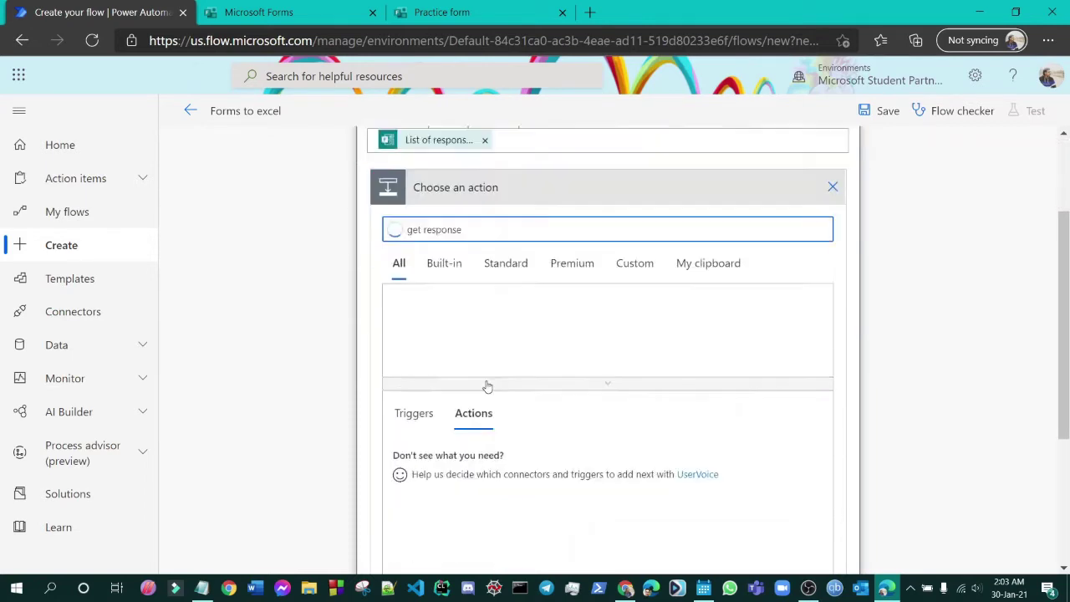
{"action": "scroll", "coordinate": [488, 387], "scroll_direction": "down", "scroll_amount": 2}
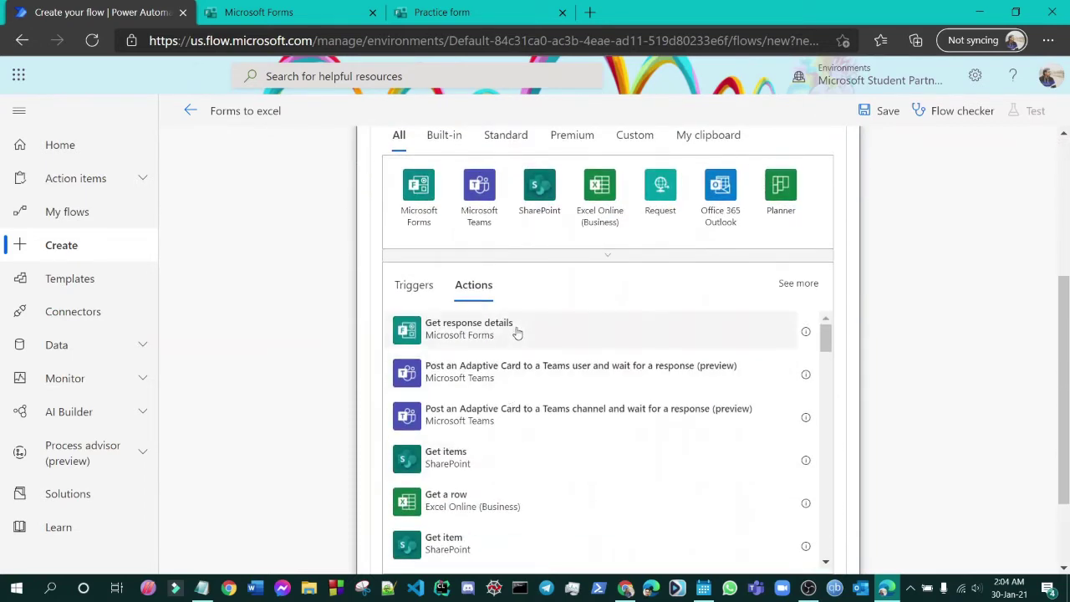
{"action": "left_click", "coordinate": [458, 337]}
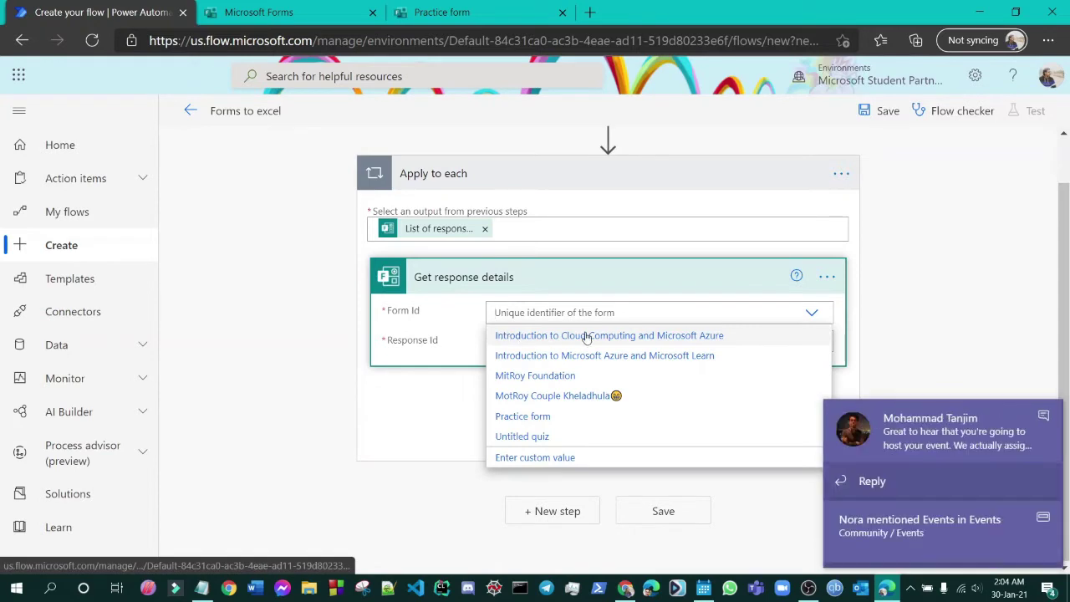
{"action": "left_click", "coordinate": [1045, 416]}
{"action": "left_click", "coordinate": [1045, 517]}
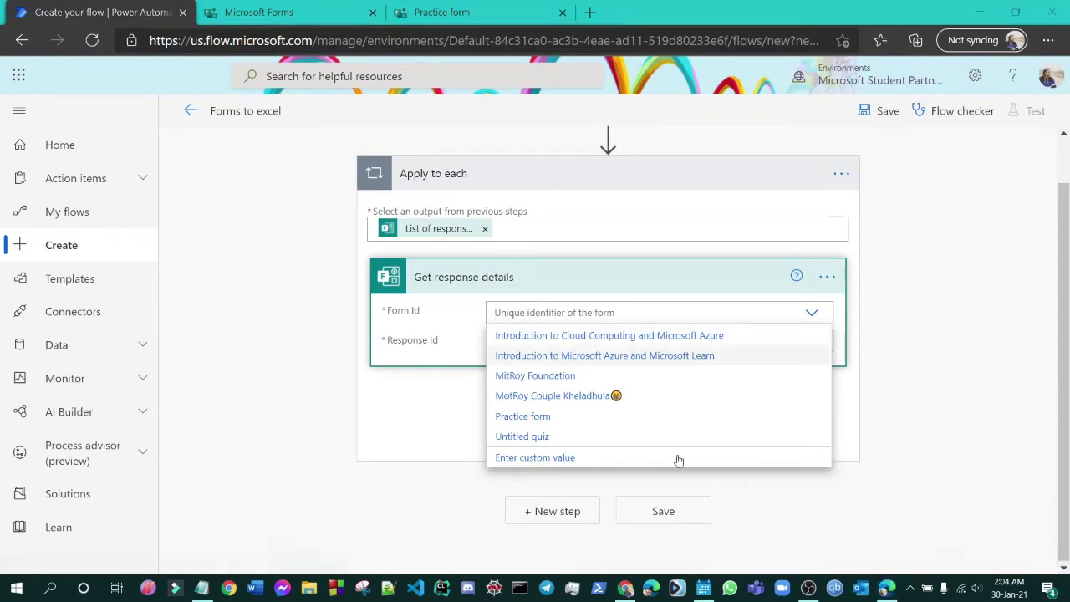
Set Get response details to Practice form with the notifications' Response Id.
{"action": "left_click", "coordinate": [539, 416]}
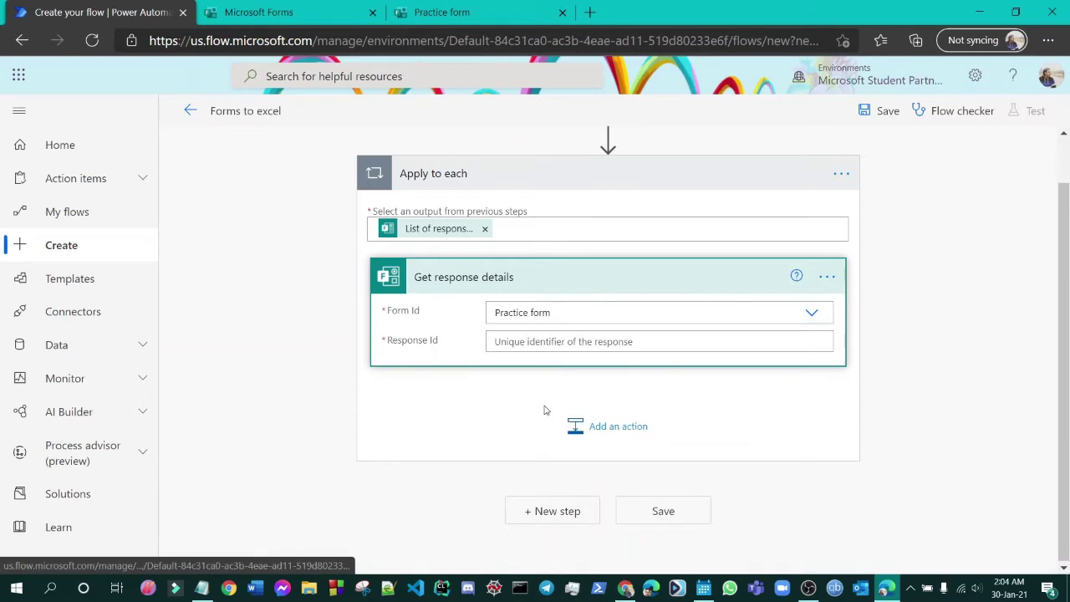
{"action": "left_click", "coordinate": [529, 339]}
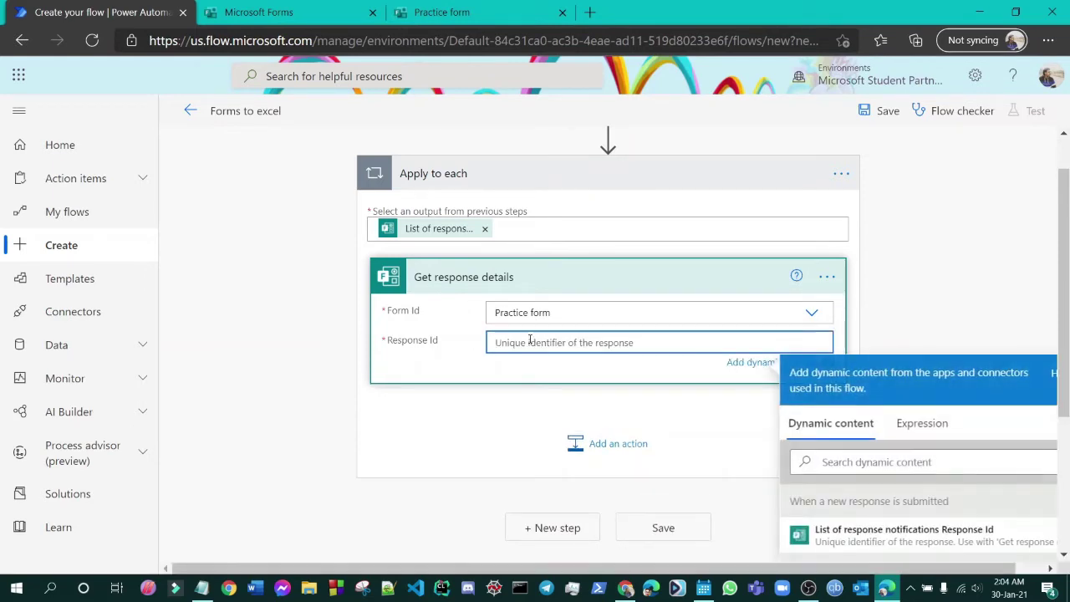
{"action": "scroll", "coordinate": [927, 509], "scroll_direction": "down", "scroll_amount": 2}
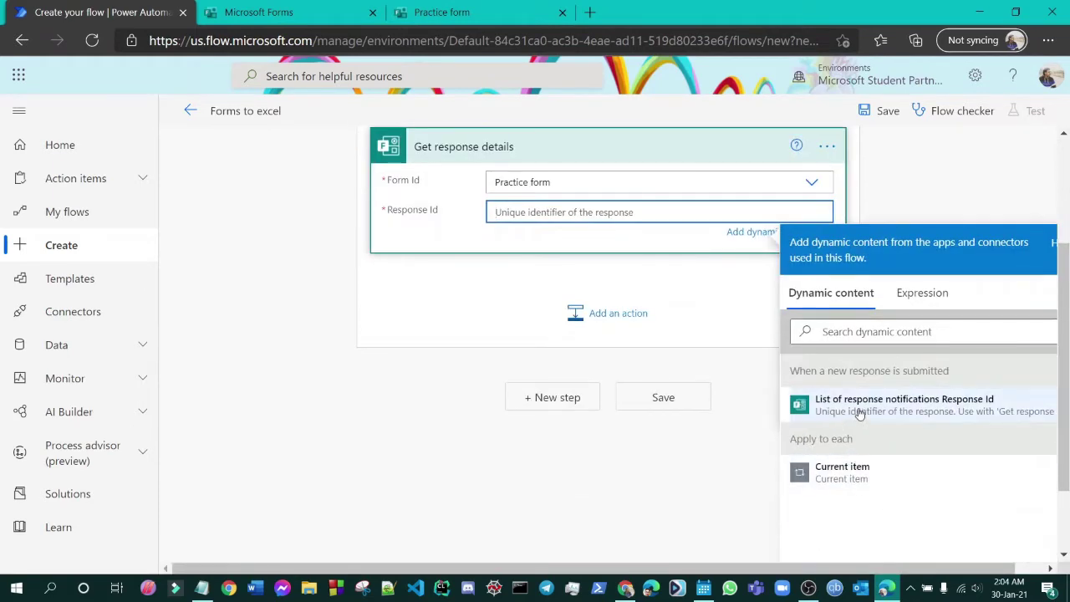
{"action": "left_click", "coordinate": [859, 413]}
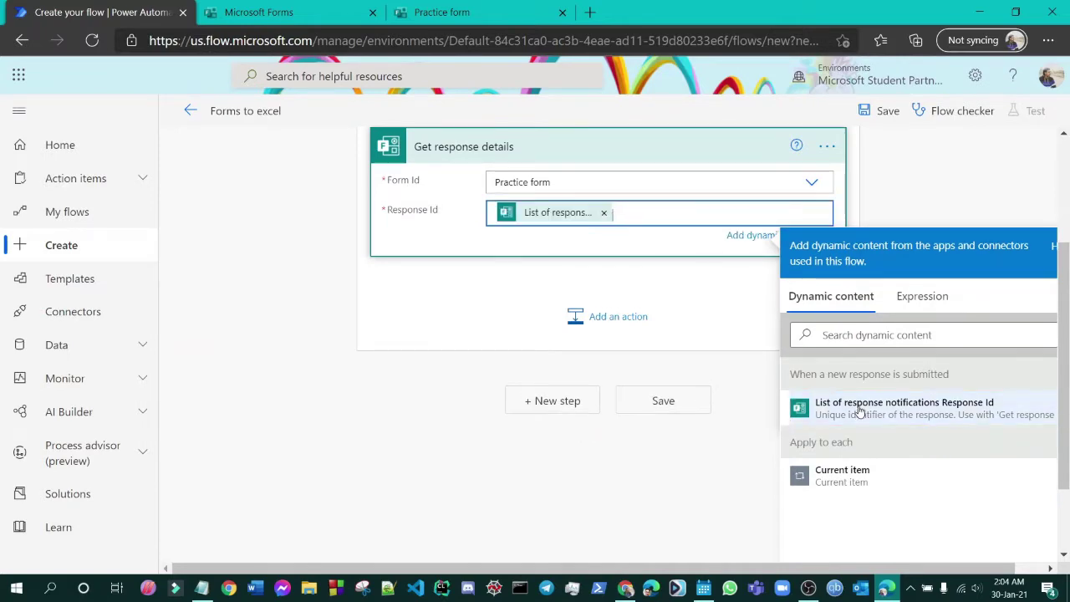
{"action": "left_click", "coordinate": [621, 321]}
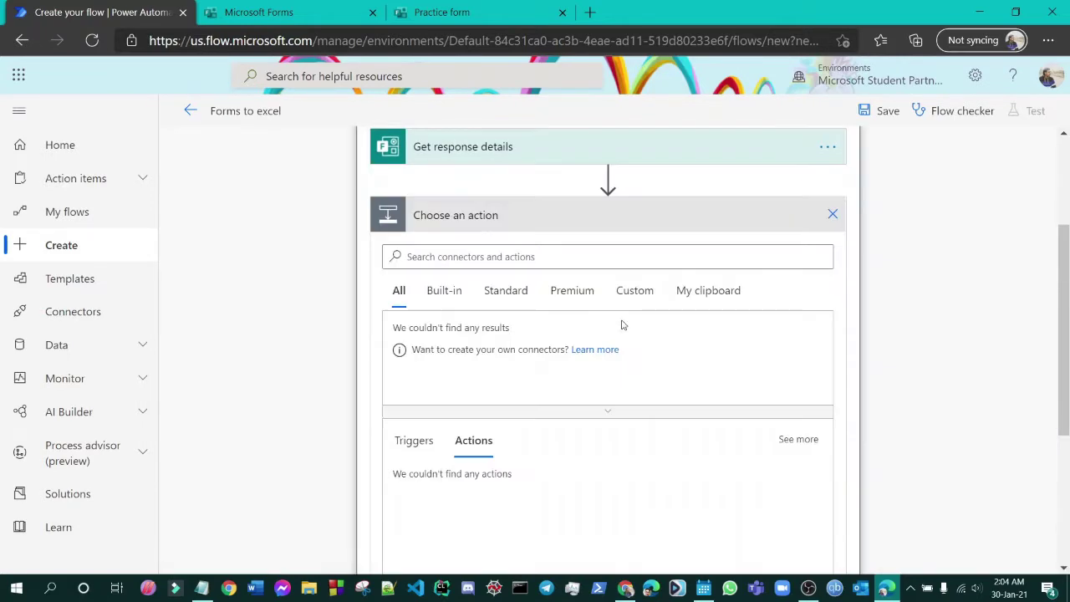
Add the Excel Online 'Add a row into a table' action to the loop.
{"action": "scroll", "coordinate": [547, 340], "scroll_direction": "up", "scroll_amount": 1}
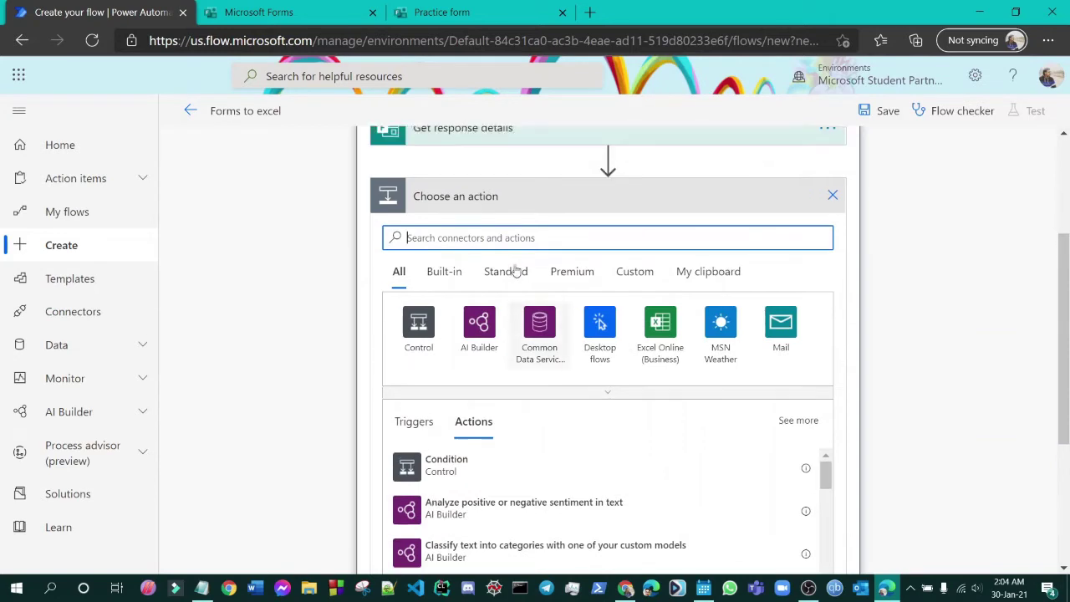
{"action": "scroll", "coordinate": [516, 271], "scroll_direction": "up", "scroll_amount": 1}
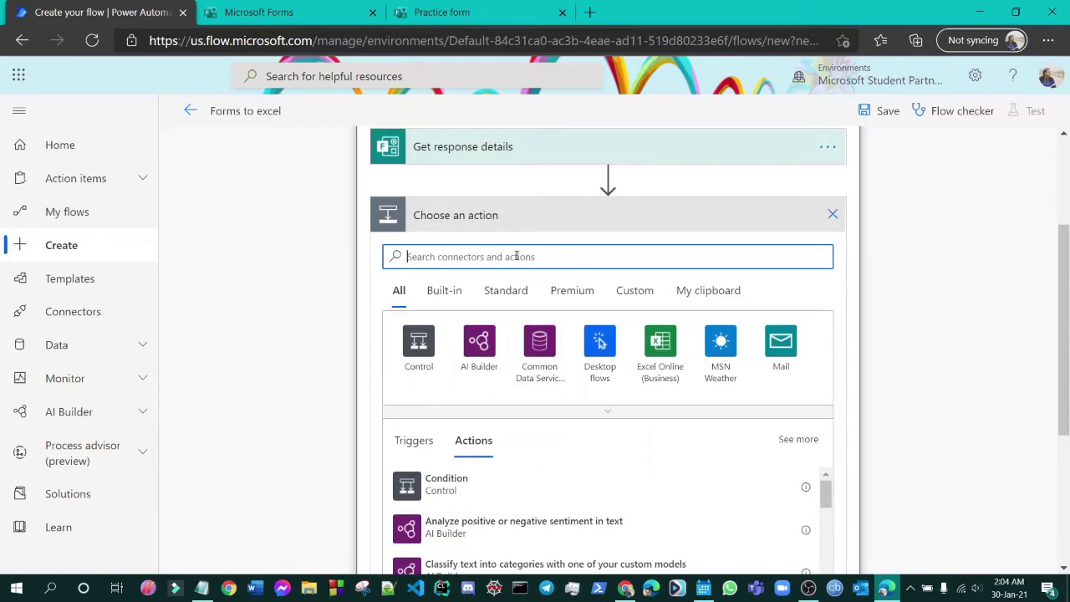
{"action": "type", "text": "adda a"}
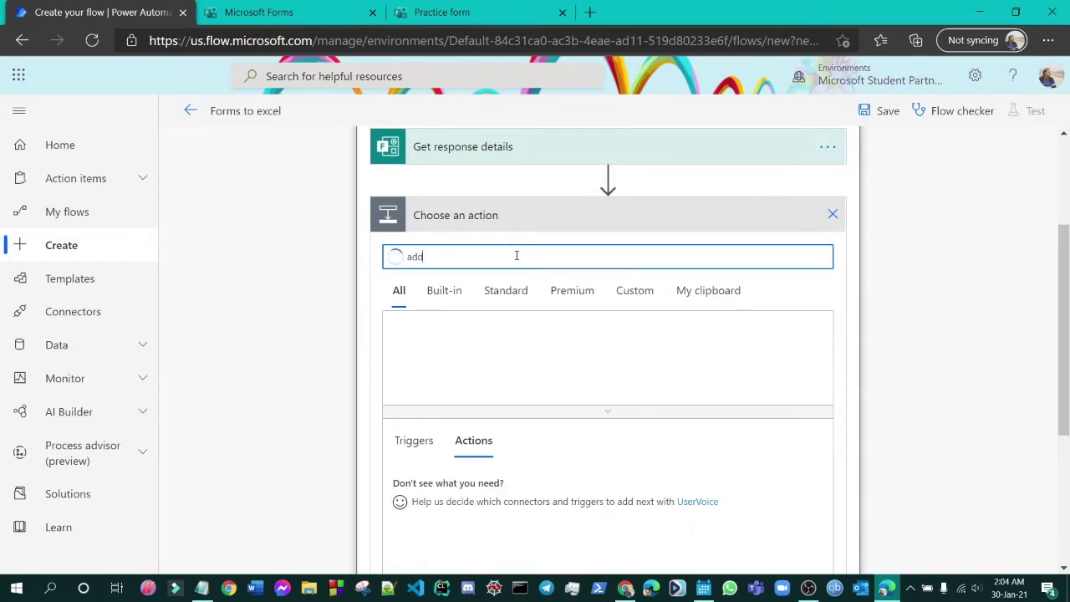
{"action": "key", "text": "BackSpace"}
{"action": "key", "text": "BackSpace"}
{"action": "key", "text": "BackSpace"}
{"action": "key", "text": "BackSpace"}
{"action": "type", "text": "d a row"}
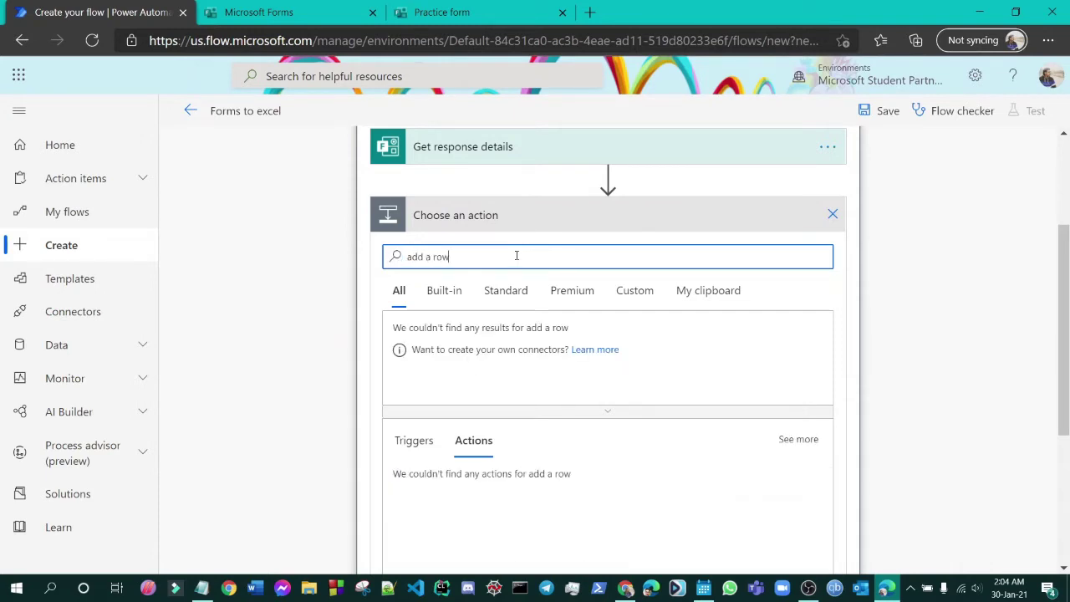
{"action": "scroll", "coordinate": [513, 288], "scroll_direction": "down", "scroll_amount": 2}
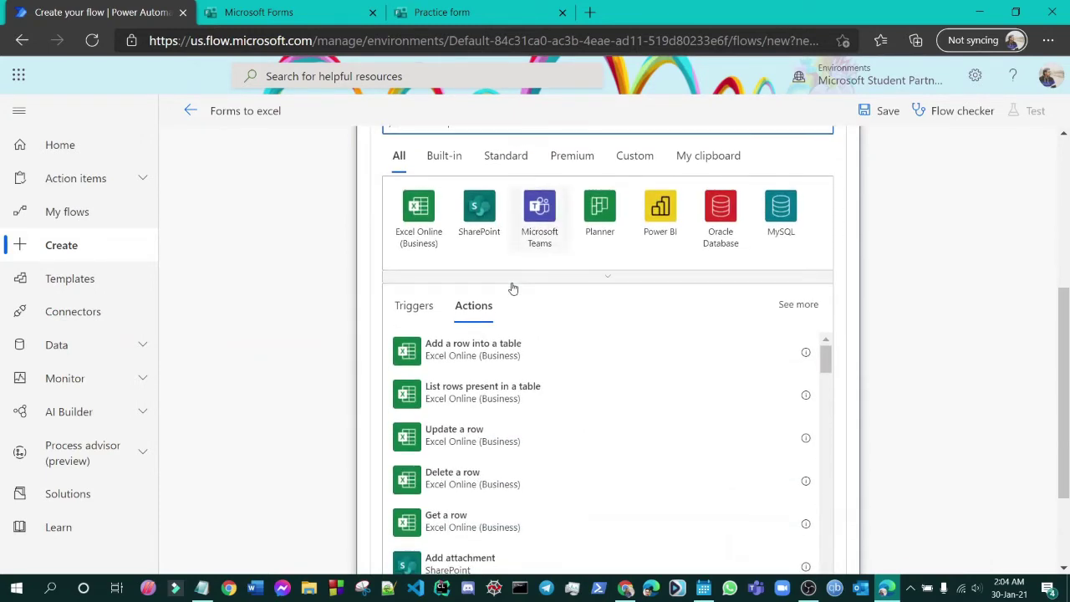
{"action": "left_click", "coordinate": [481, 355]}
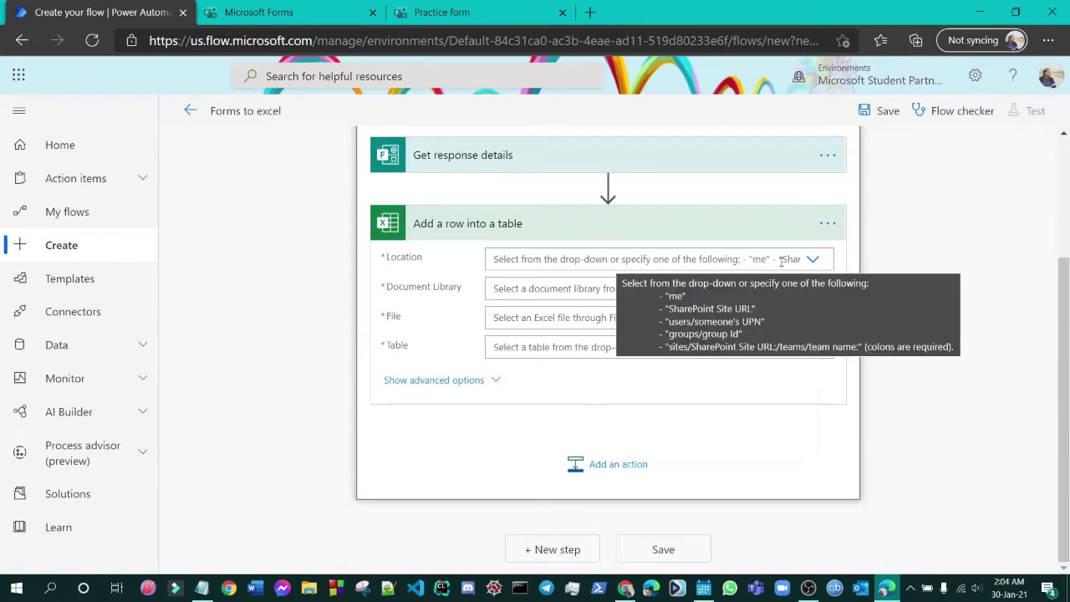
Set its Location to OneDrive for Business and Document Library to OneDrive.
{"action": "left_click", "coordinate": [812, 260]}
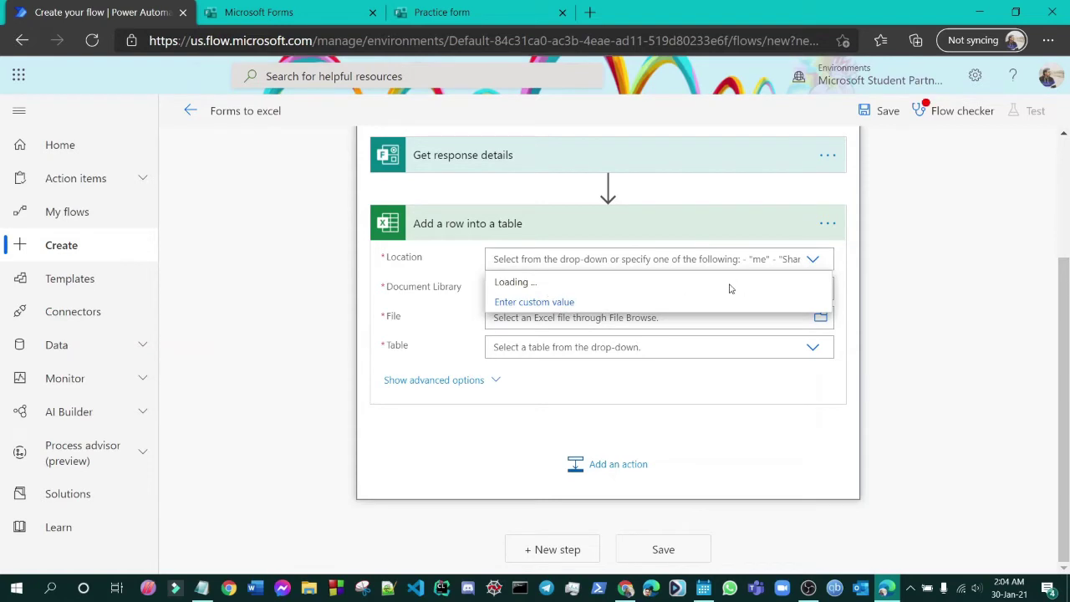
{"action": "left_click", "coordinate": [566, 280]}
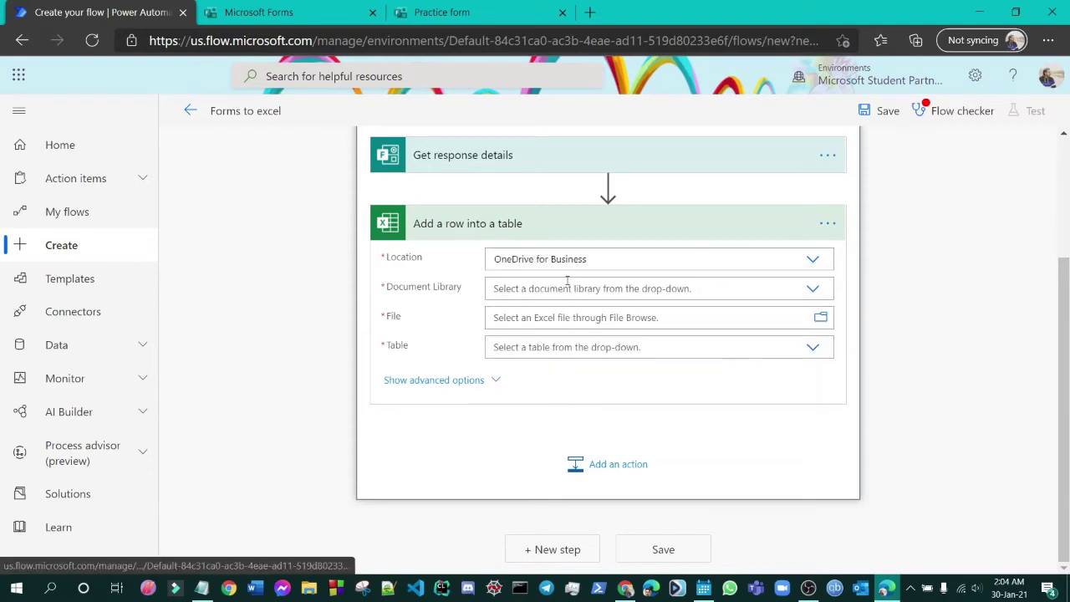
{"action": "left_click", "coordinate": [802, 291]}
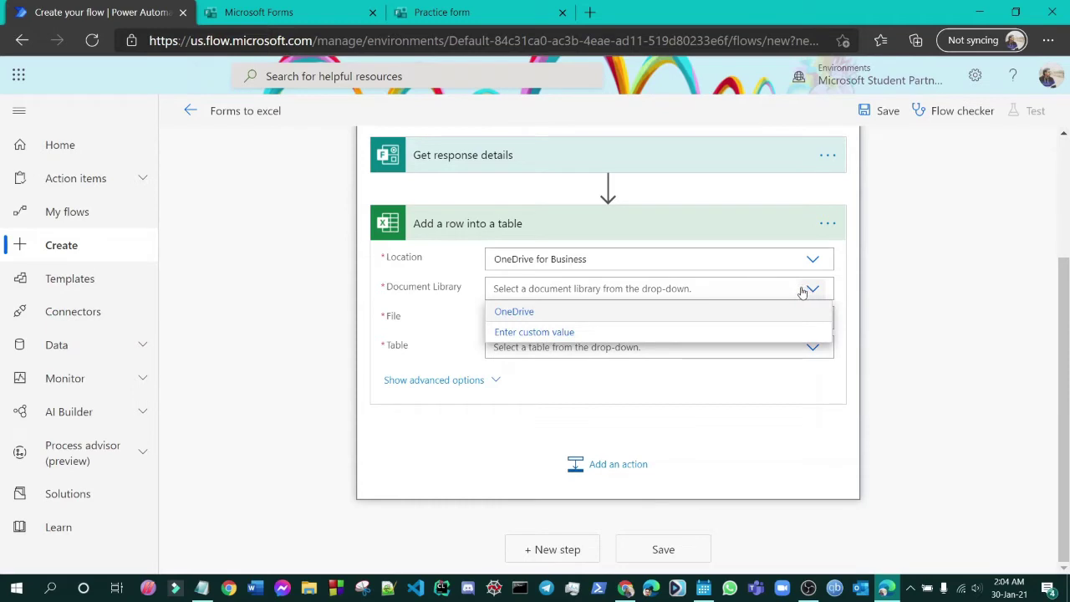
{"action": "left_click", "coordinate": [535, 312]}
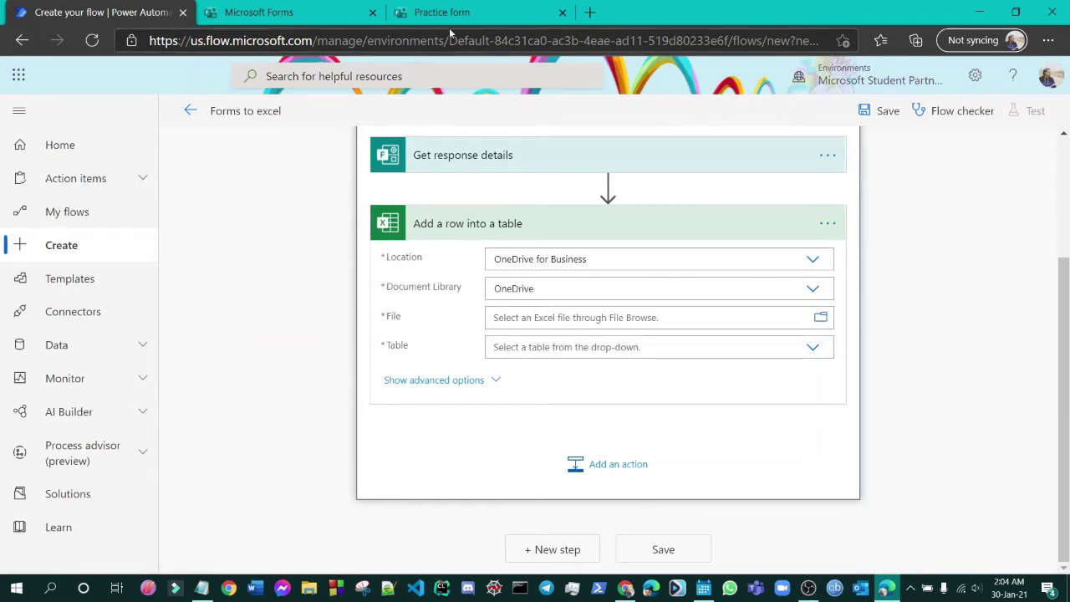
{"action": "left_click", "coordinate": [278, 9]}
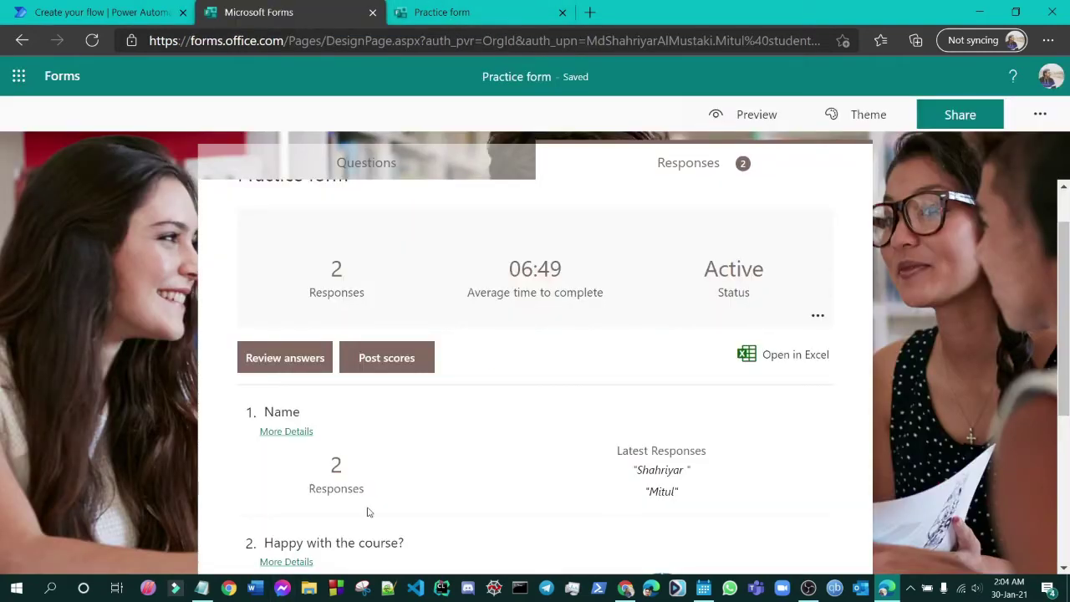
Export the responses to Practice form(1-2).xlsx via Open in Excel and show it in Downloads.
{"action": "left_click", "coordinate": [751, 358]}
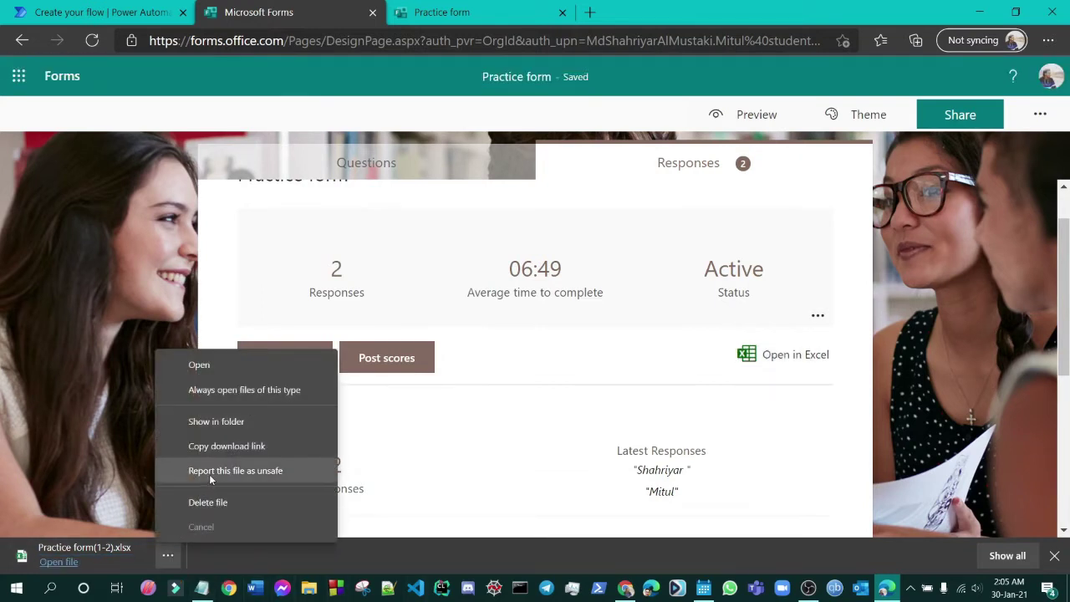
{"action": "left_click", "coordinate": [220, 424]}
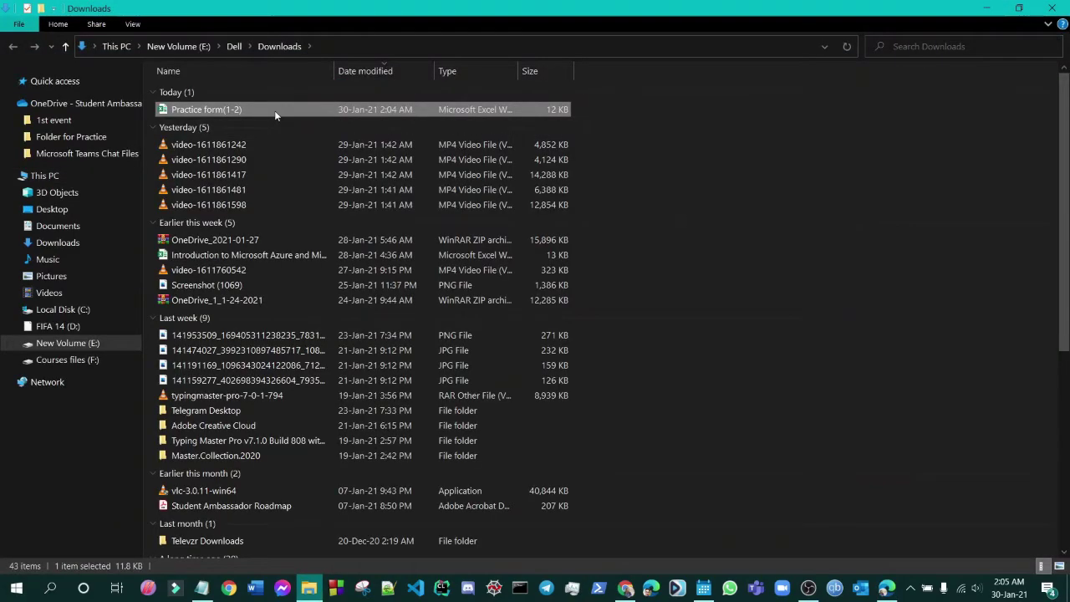
Cut Practice form(1-2) from Downloads and paste it into OneDrive's Folder for Practice.
{"action": "right_click", "coordinate": [276, 112]}
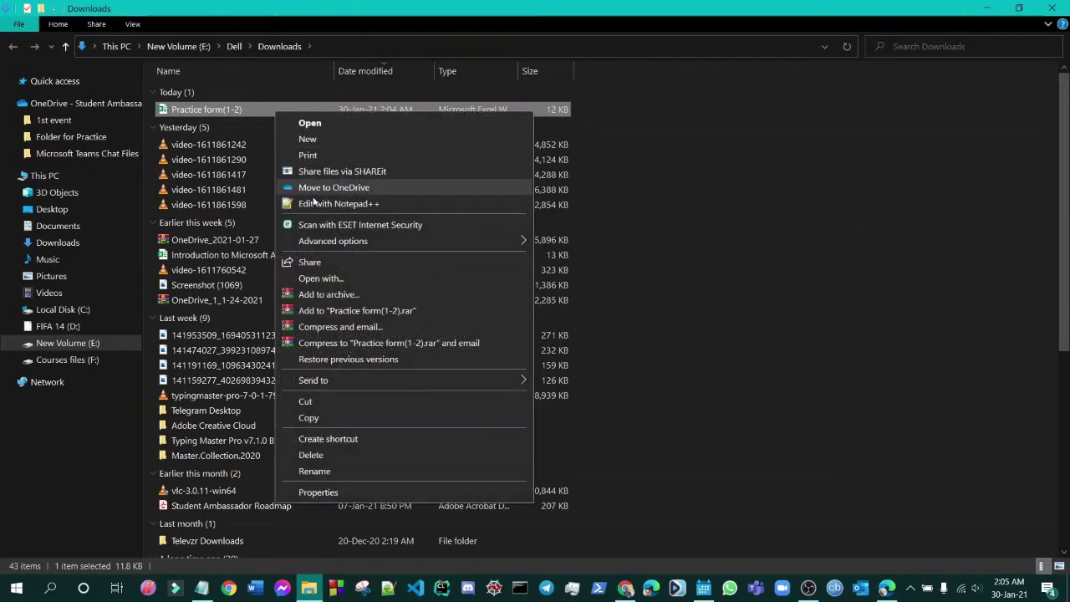
{"action": "left_click", "coordinate": [308, 401]}
{"action": "left_click", "coordinate": [71, 138]}
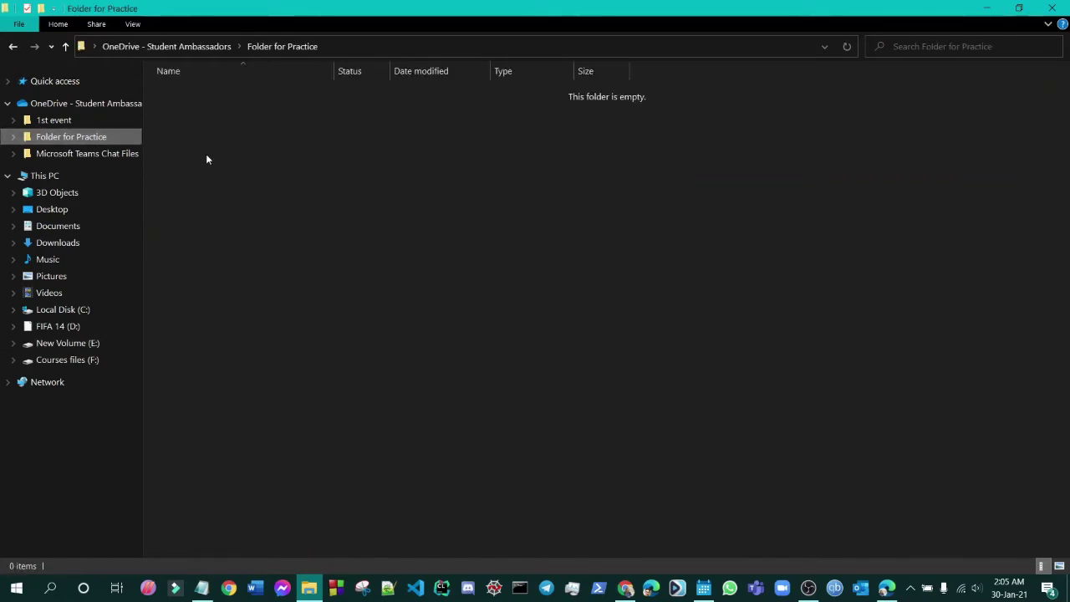
{"action": "key", "text": "ctrl+v"}
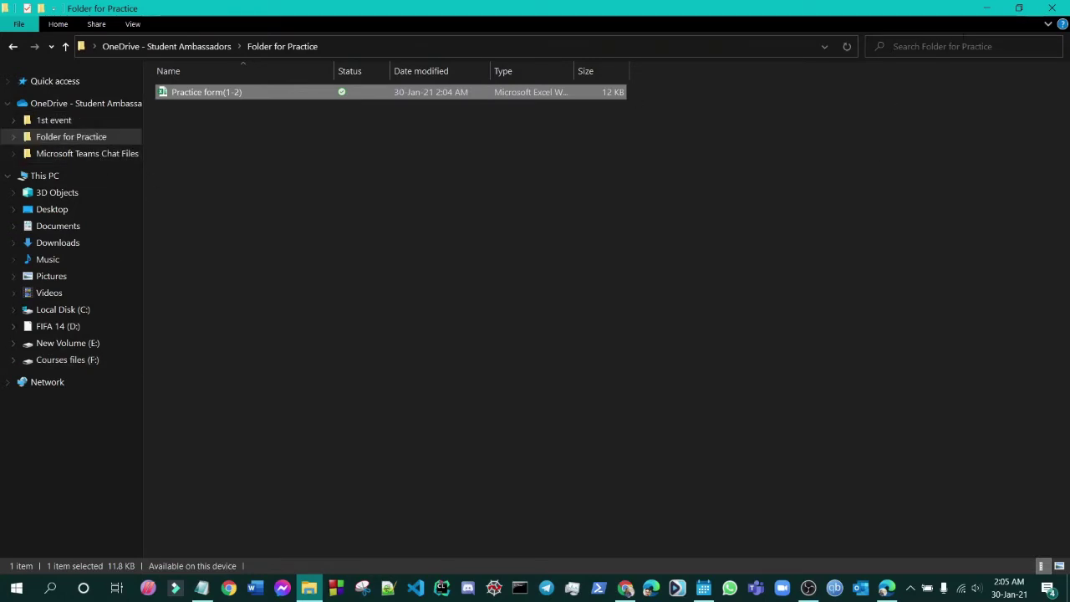
{"action": "left_click", "coordinate": [985, 10]}
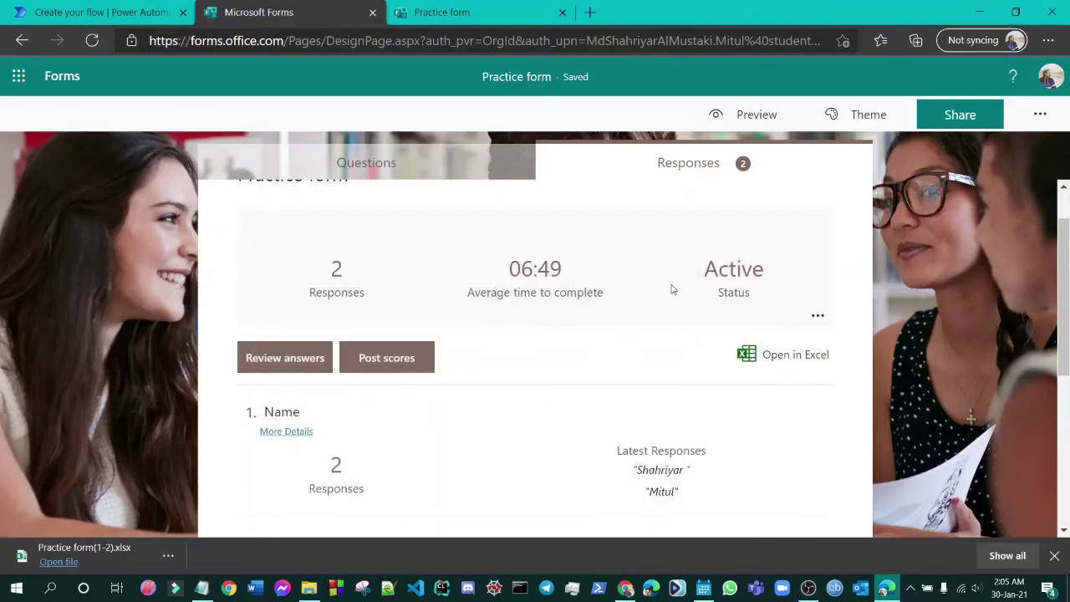
Browse OneDrive folders from the Add a row File field, then reopen the Folder for Practice window.
{"action": "left_click", "coordinate": [101, 11]}
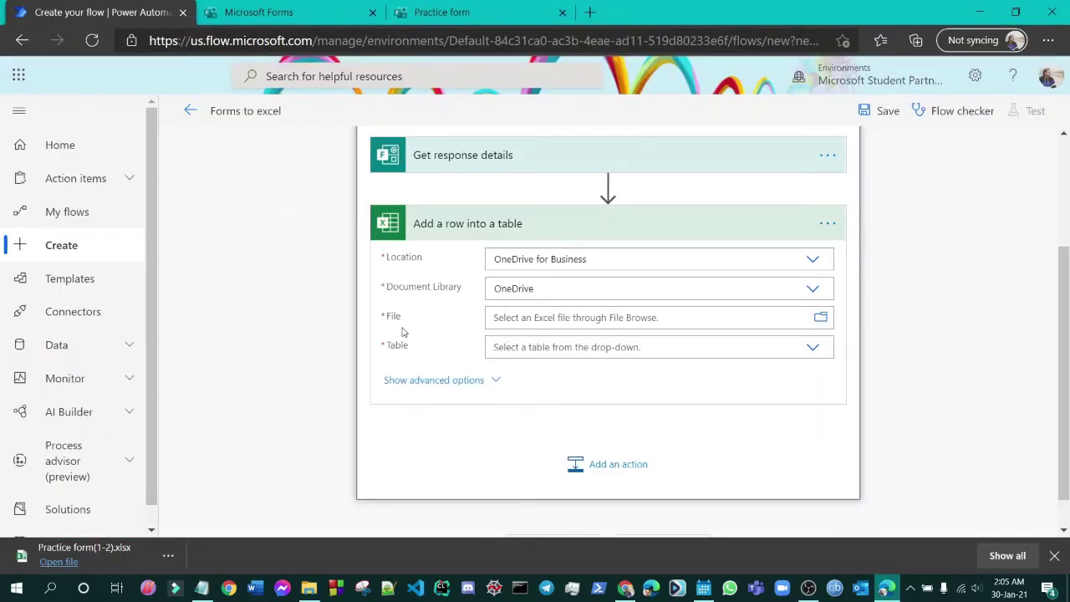
{"action": "left_click", "coordinate": [817, 322]}
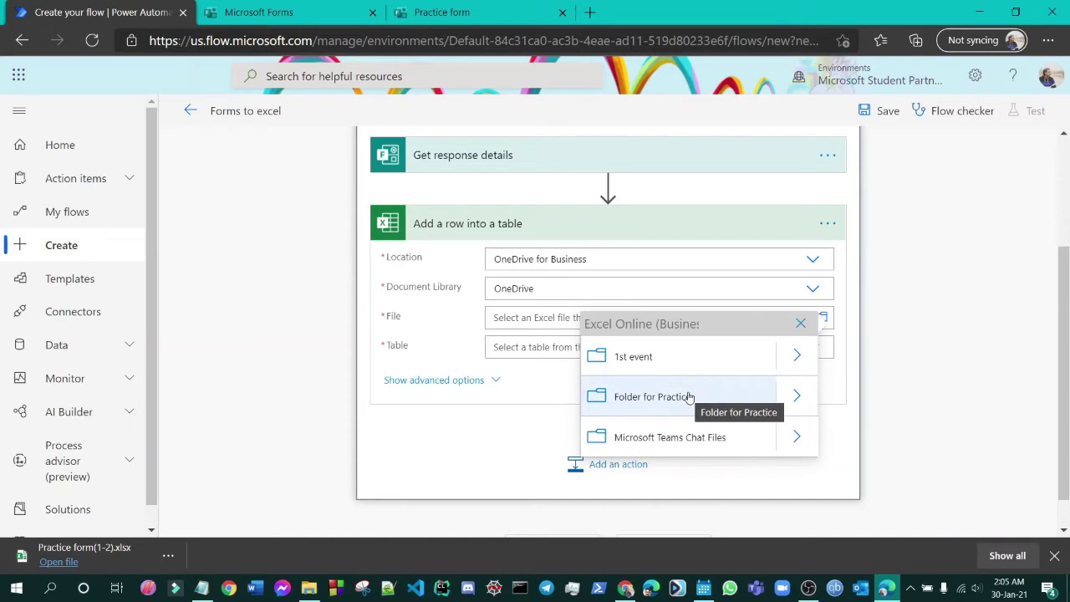
{"action": "left_click", "coordinate": [73, 564]}
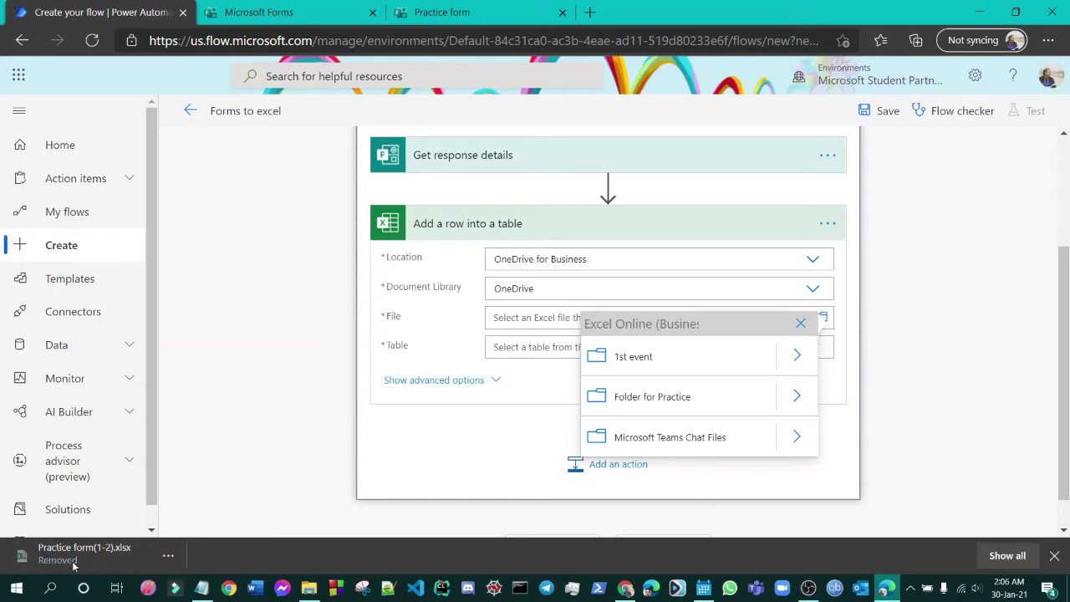
{"action": "left_click", "coordinate": [303, 591]}
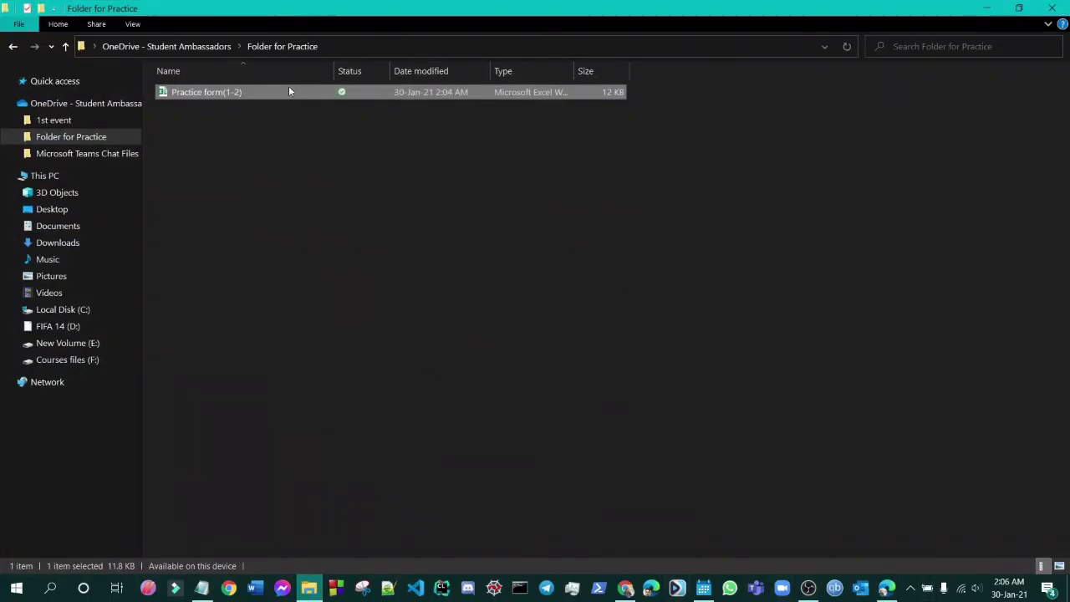
Open Practice form(1-2) in Excel, look over its table, and close Excel.
{"action": "double_click", "coordinate": [289, 90]}
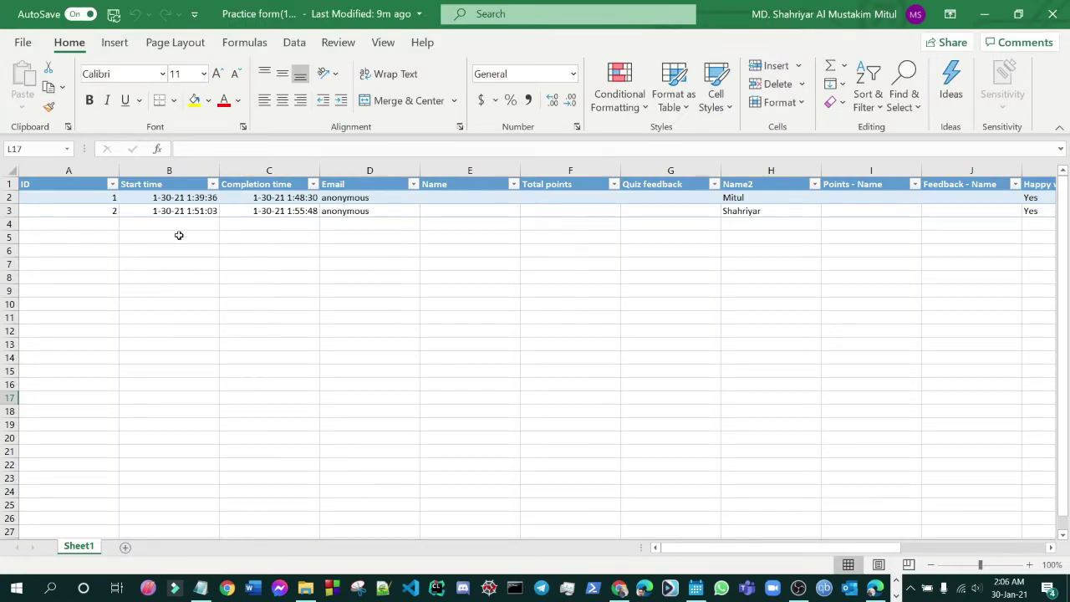
{"action": "left_click_drag", "start_coordinate": [693, 550], "coordinate": [791, 551]}
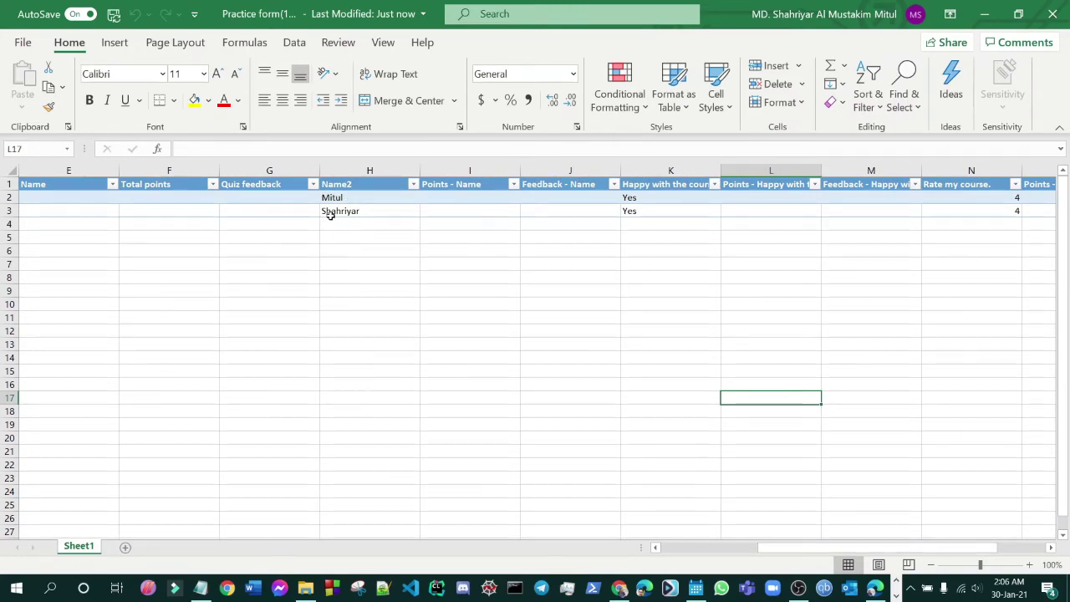
{"action": "left_click_drag", "start_coordinate": [822, 552], "coordinate": [867, 552]}
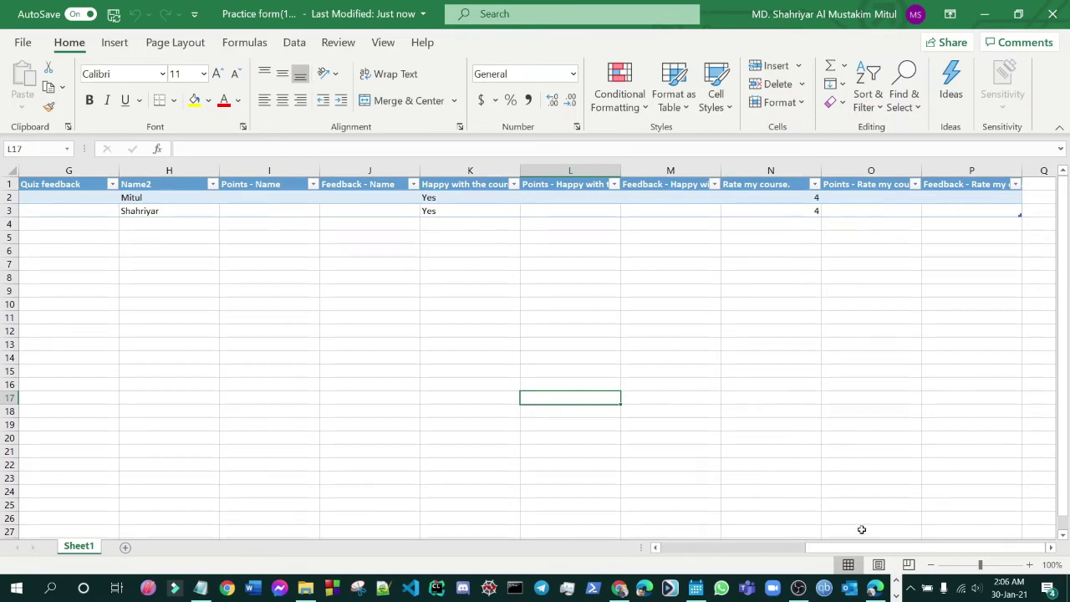
{"action": "left_click_drag", "start_coordinate": [859, 549], "coordinate": [718, 552]}
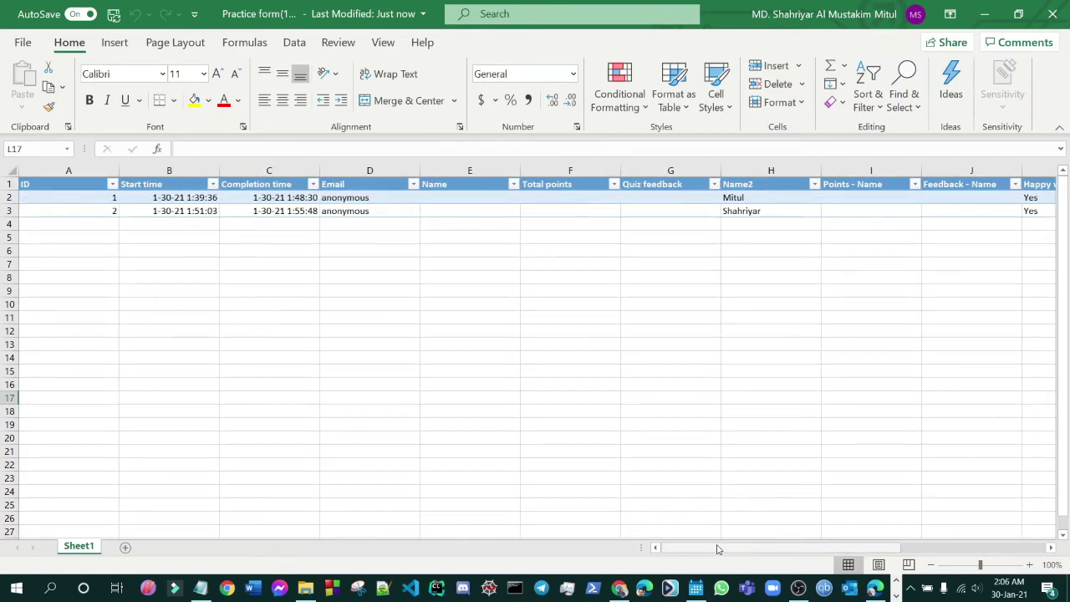
{"action": "left_click", "coordinate": [1054, 13]}
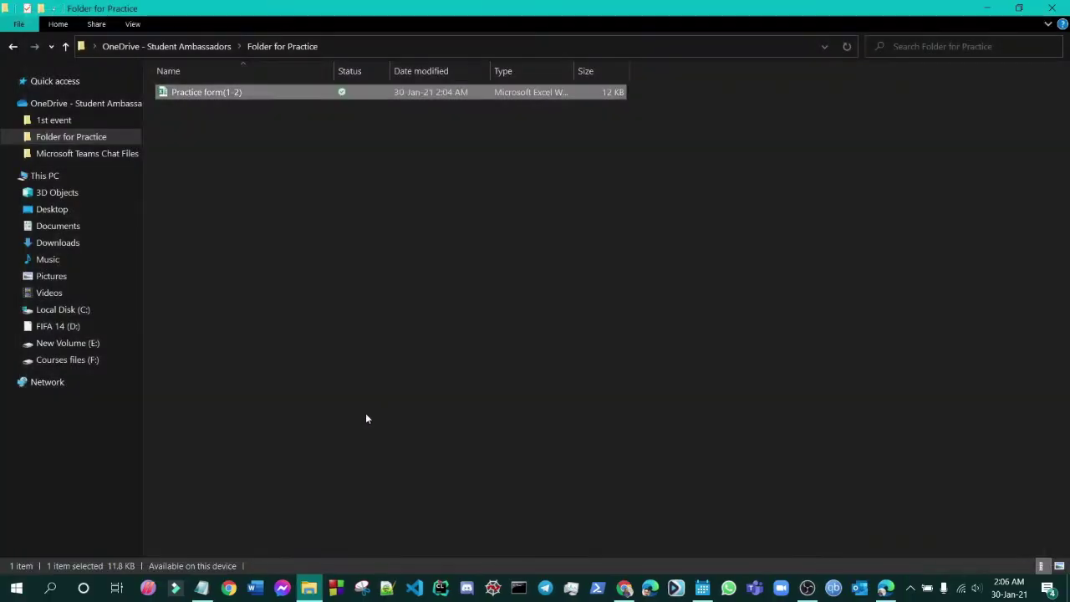
Close File Explorer and browse the File picker into Folder for Practice.
{"action": "left_click", "coordinate": [1055, 12]}
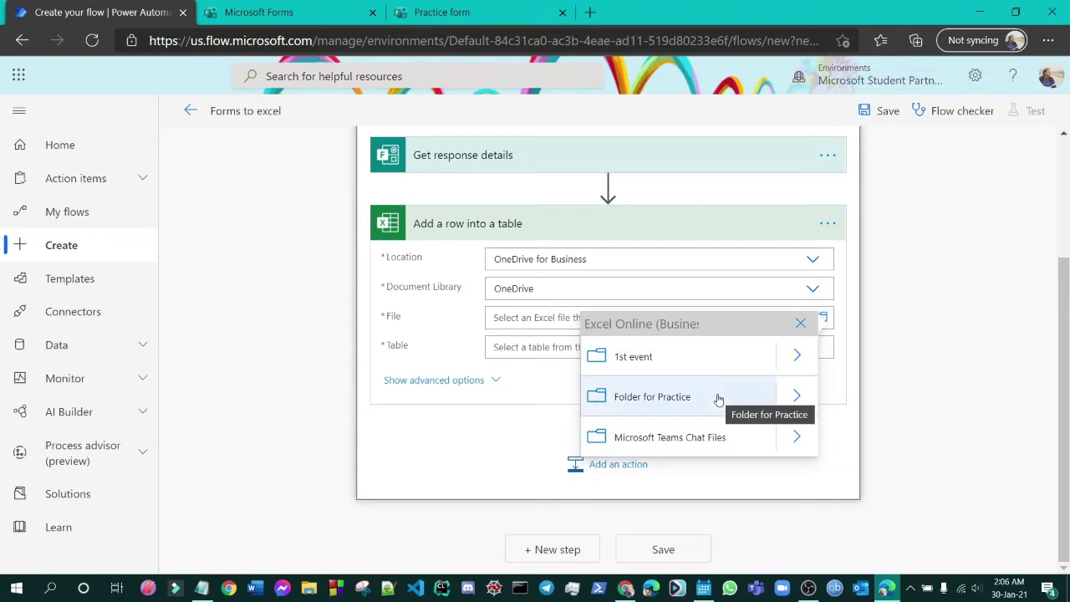
{"action": "left_click", "coordinate": [795, 397]}
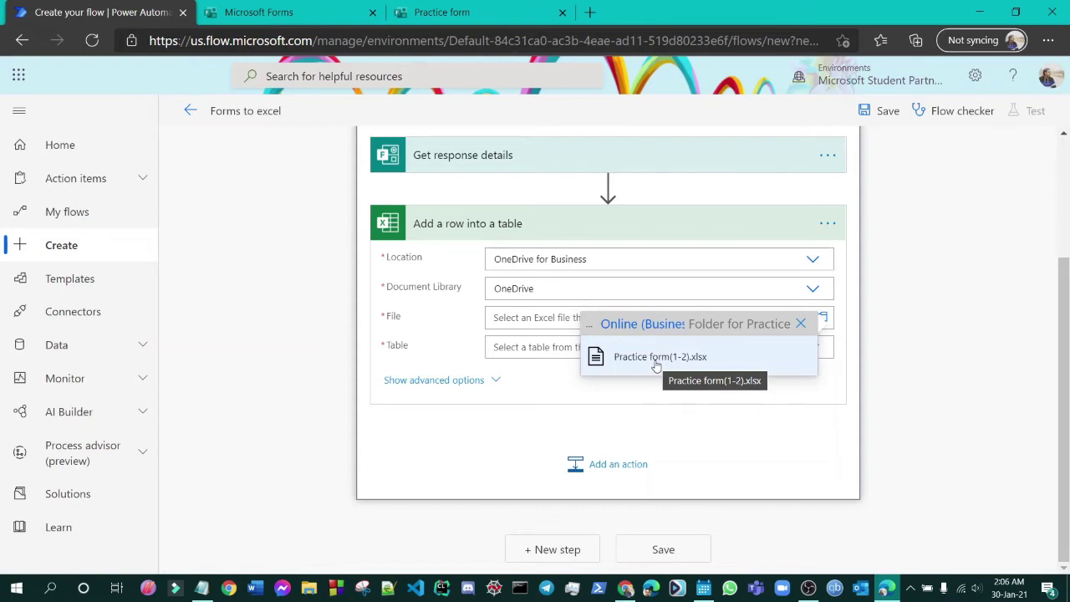
{"action": "left_click", "coordinate": [561, 320]}
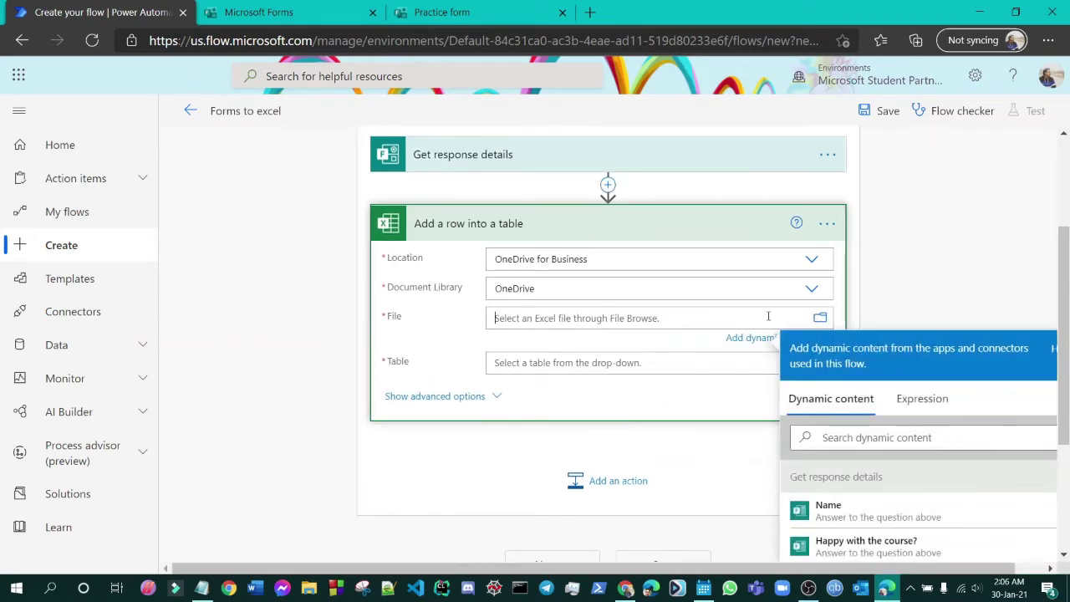
{"action": "left_click", "coordinate": [820, 319]}
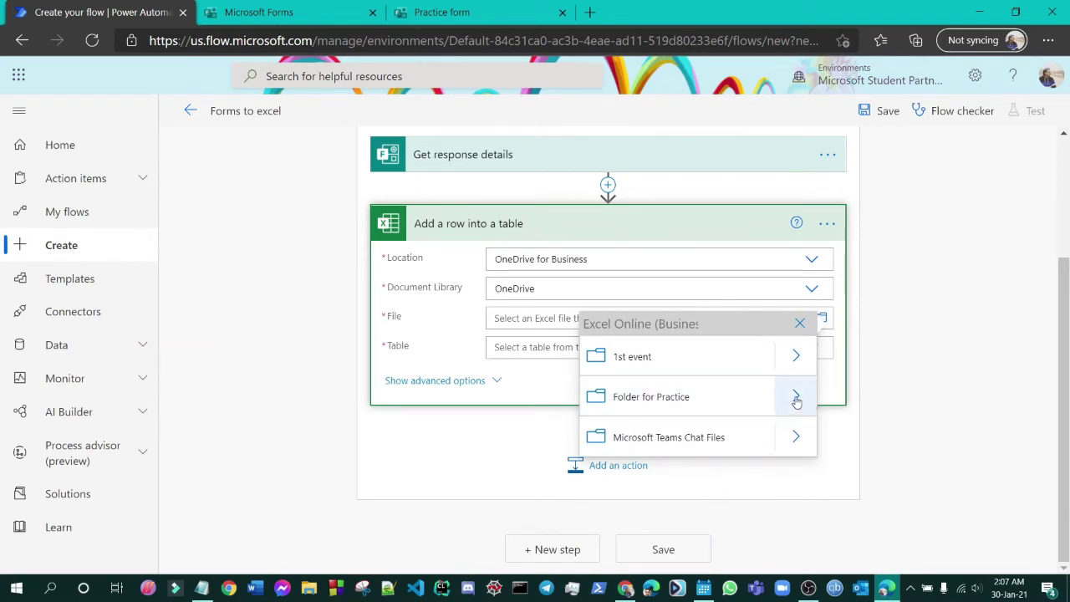
{"action": "left_click", "coordinate": [794, 396]}
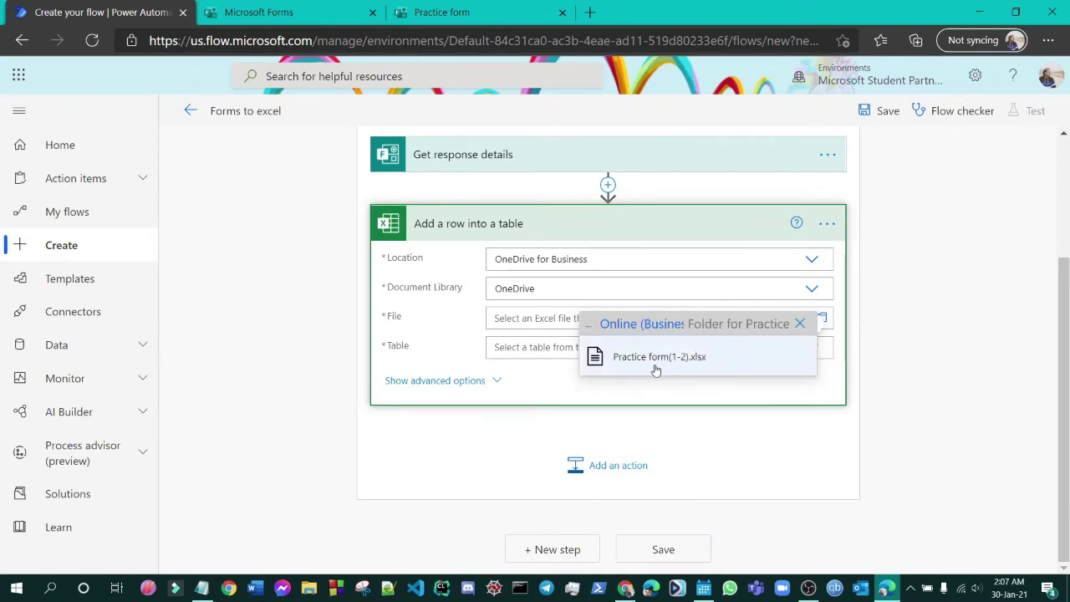
Select Practice form(1-2).xlsx as the file and Table1 as the destination table.
{"action": "scroll", "coordinate": [633, 337], "scroll_direction": "up", "scroll_amount": 2}
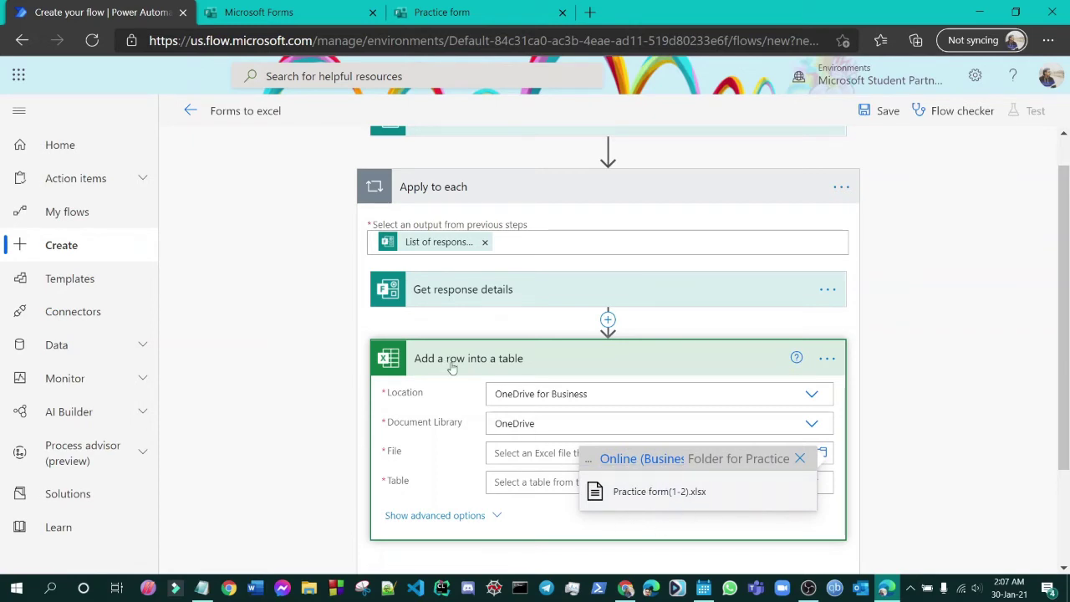
{"action": "left_click", "coordinate": [694, 492]}
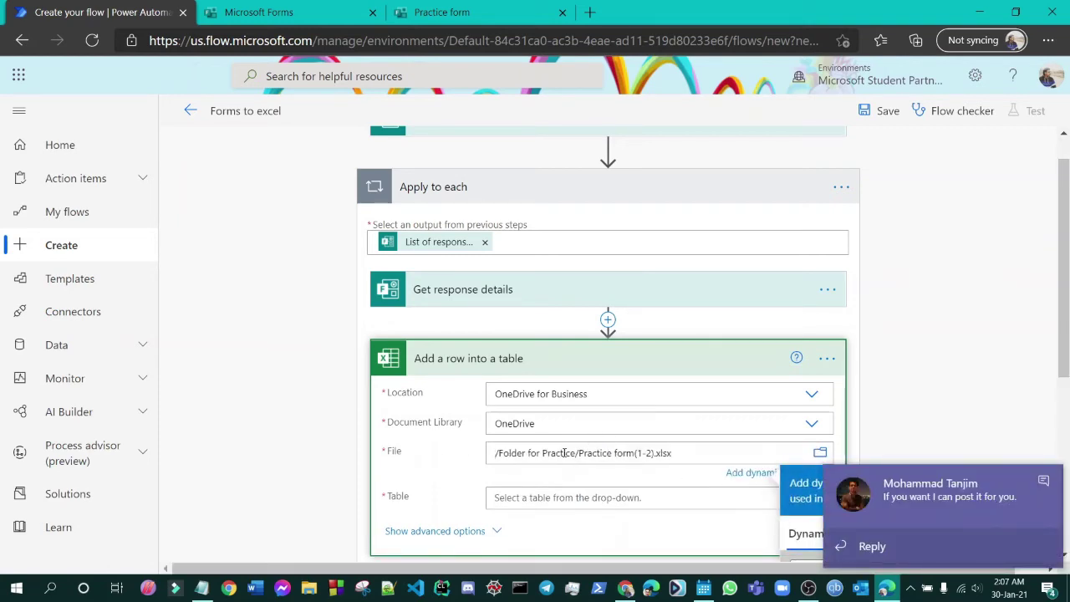
{"action": "left_click", "coordinate": [1043, 481]}
{"action": "scroll", "coordinate": [618, 489], "scroll_direction": "down", "scroll_amount": 2}
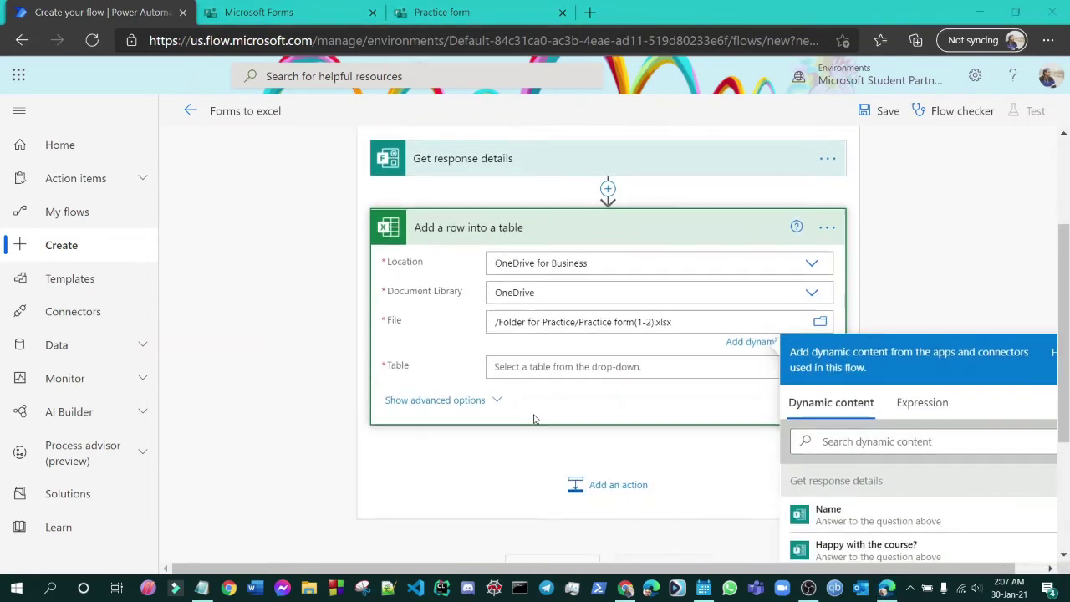
{"action": "left_click", "coordinate": [532, 371]}
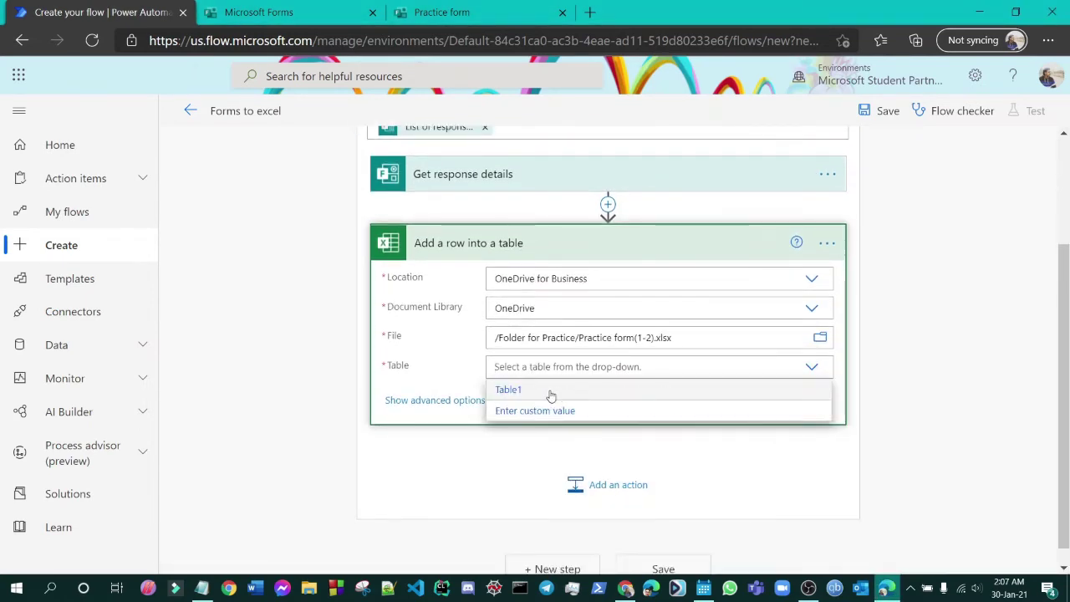
{"action": "left_click", "coordinate": [550, 391]}
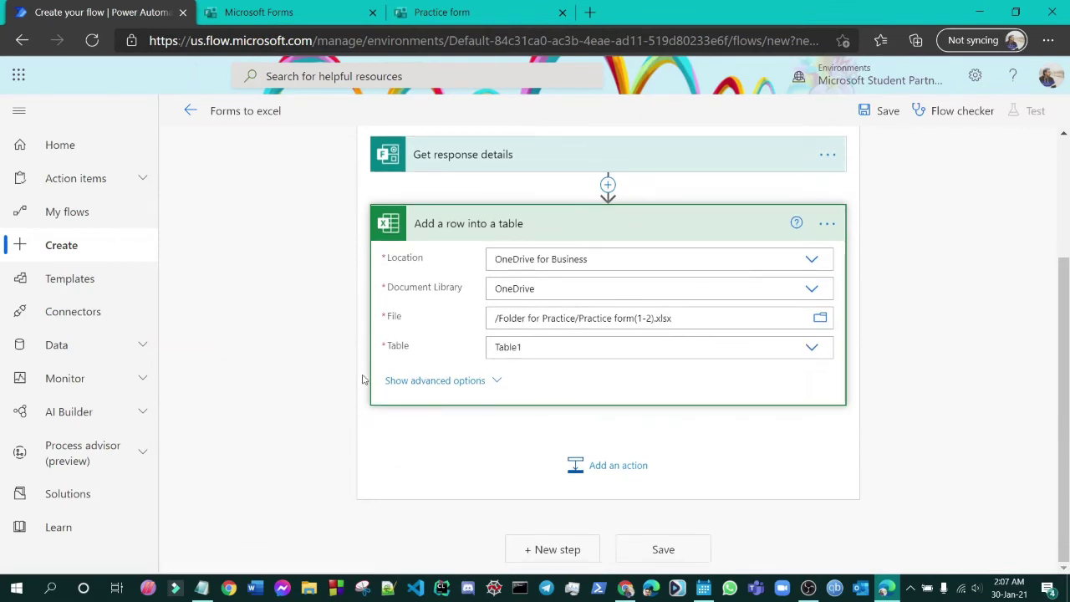
Fill the Completion time column with the response's Submission time, then go to the Practice form.
{"action": "scroll", "coordinate": [583, 381], "scroll_direction": "down", "scroll_amount": 2}
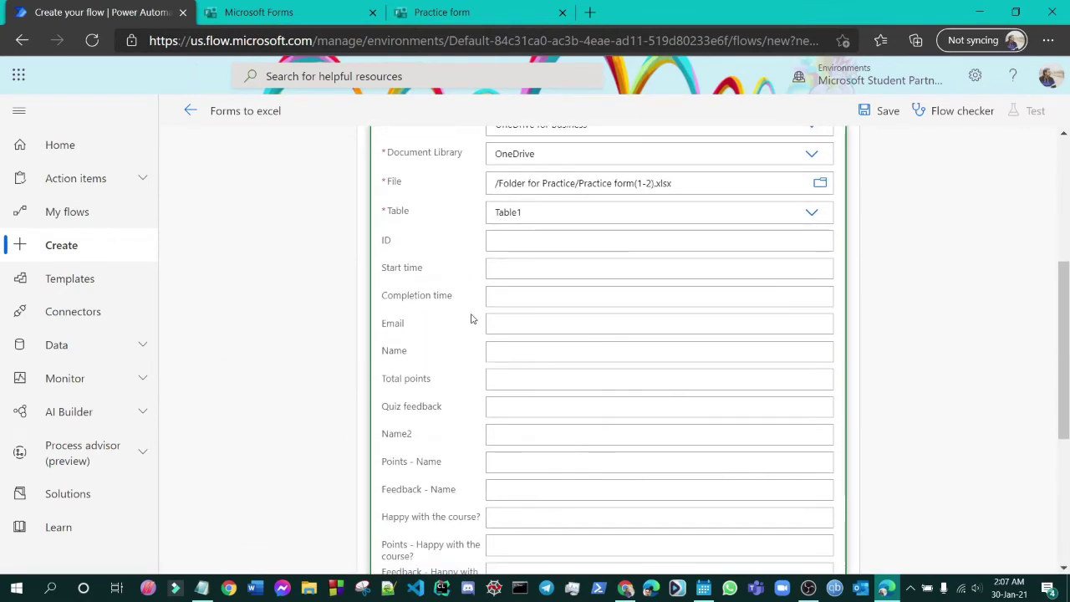
{"action": "left_click", "coordinate": [504, 297]}
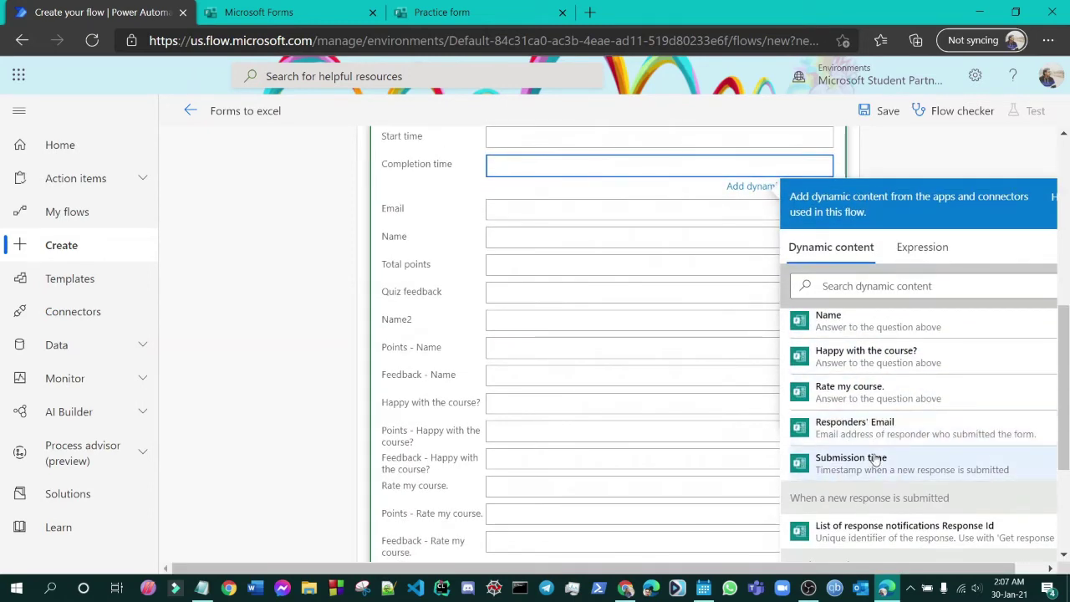
{"action": "left_click", "coordinate": [851, 461]}
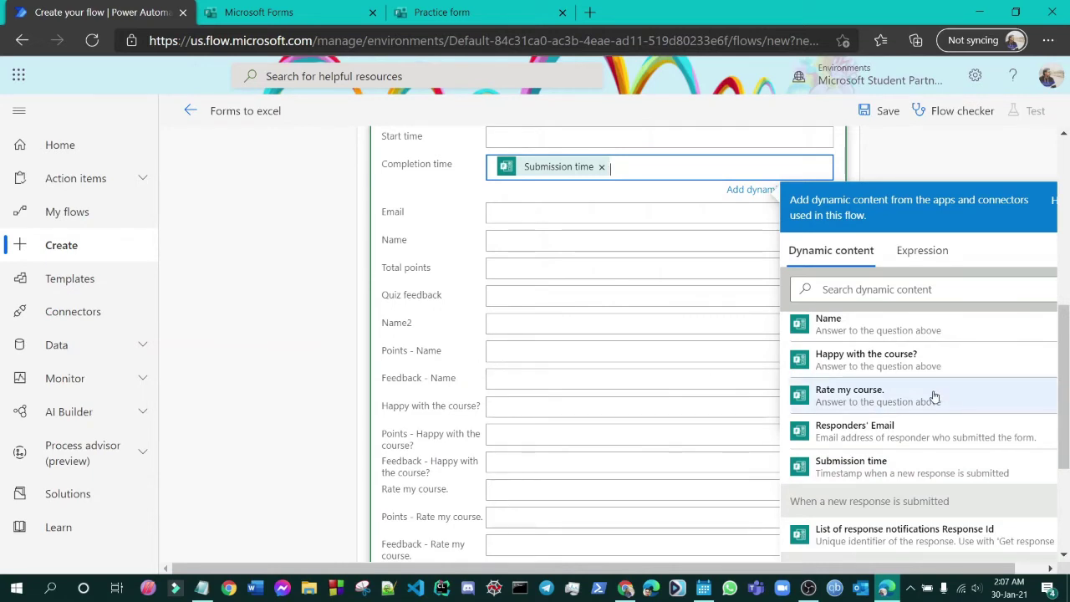
{"action": "scroll", "coordinate": [932, 398], "scroll_direction": "up", "scroll_amount": 1}
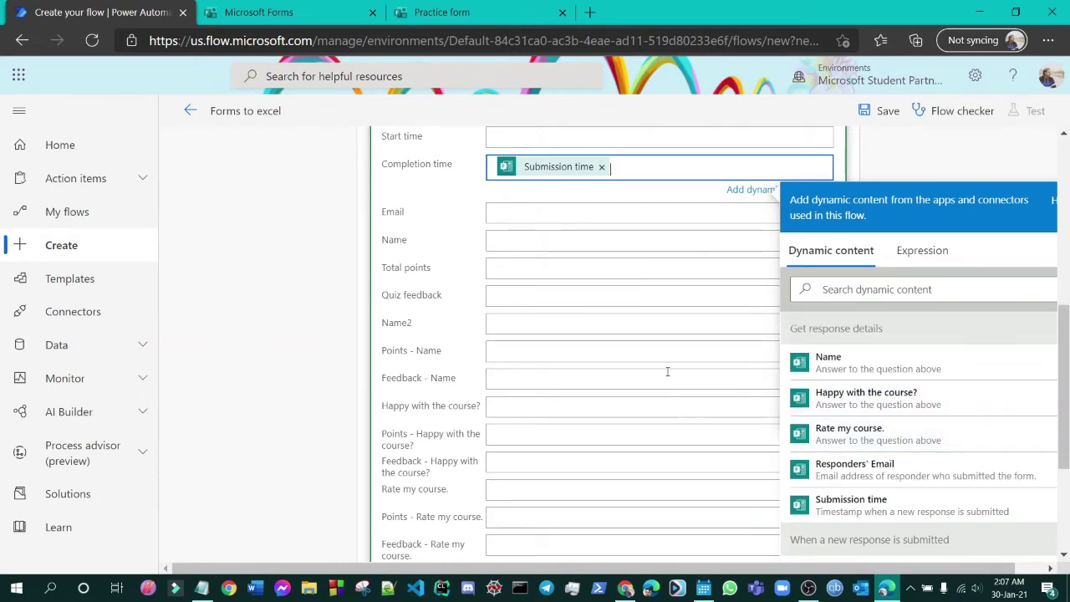
{"action": "scroll", "coordinate": [580, 383], "scroll_direction": "down", "scroll_amount": 2}
{"action": "scroll", "coordinate": [578, 404], "scroll_direction": "up", "scroll_amount": 2}
{"action": "scroll", "coordinate": [853, 397], "scroll_direction": "up", "scroll_amount": 1}
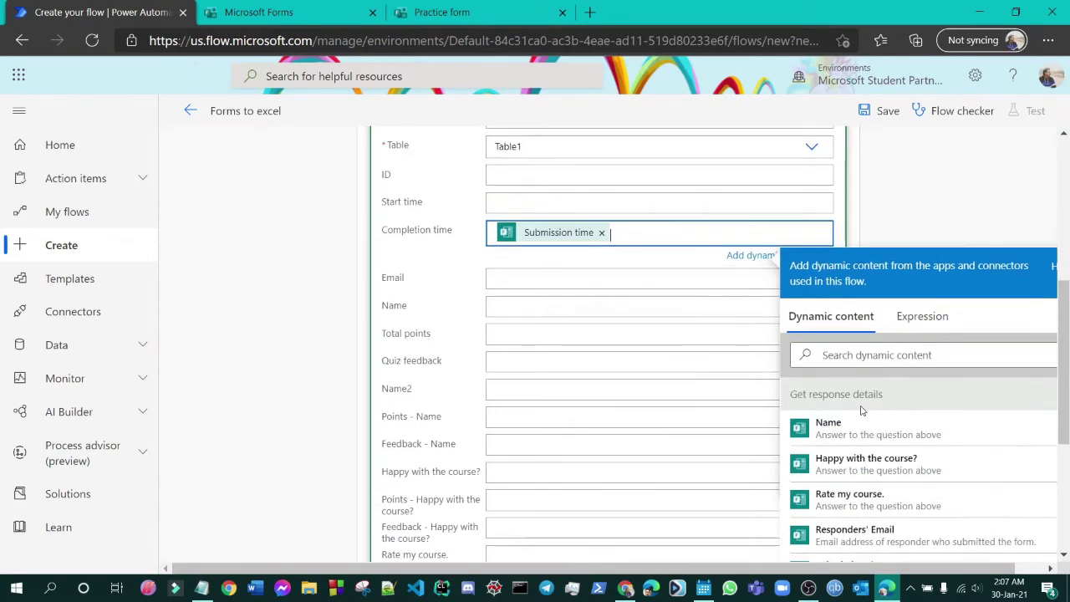
{"action": "scroll", "coordinate": [862, 411], "scroll_direction": "down", "scroll_amount": 1}
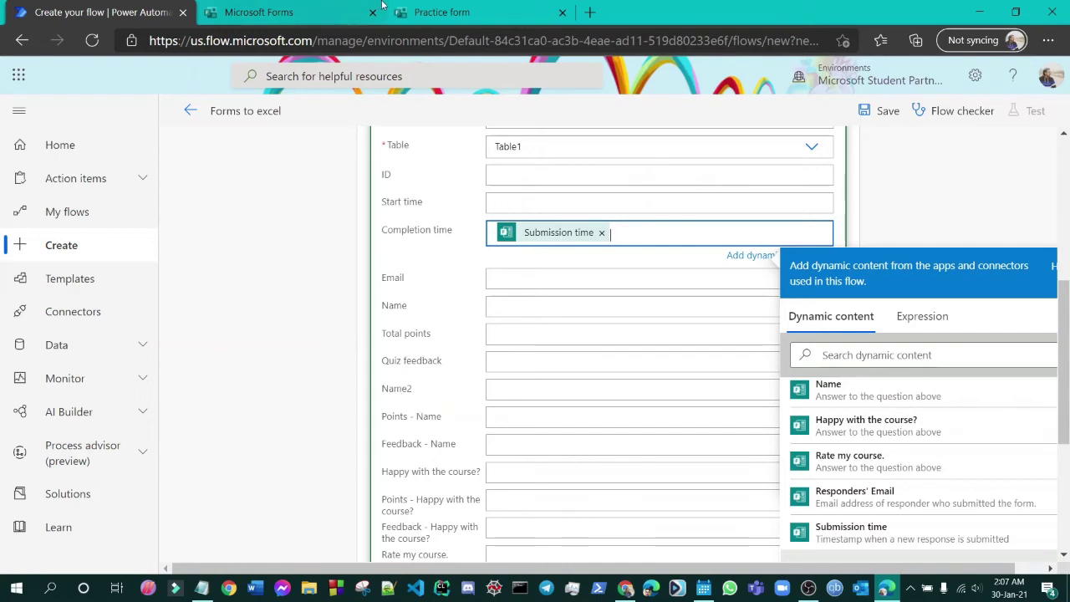
{"action": "left_click", "coordinate": [441, 12]}
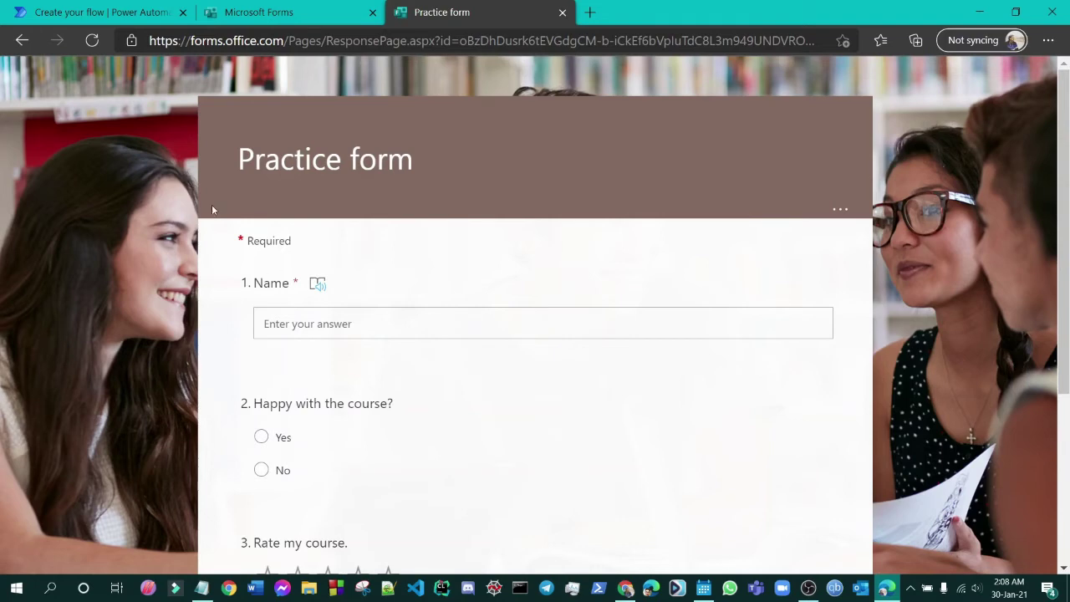
Go back from the Practice form to the Power Automate flow editor.
{"action": "key", "text": "ctrl+Tab"}
{"action": "scroll", "coordinate": [464, 253], "scroll_direction": "up", "scroll_amount": 2}
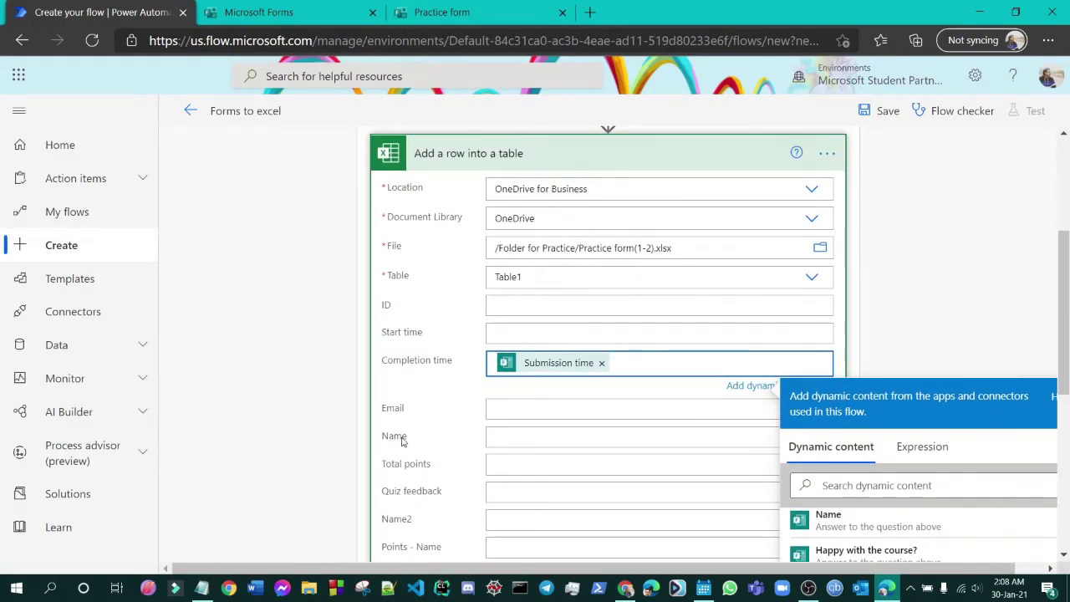
Recheck the form's questions and map the Name answer into the Name2 column.
{"action": "scroll", "coordinate": [431, 468], "scroll_direction": "down", "scroll_amount": 1}
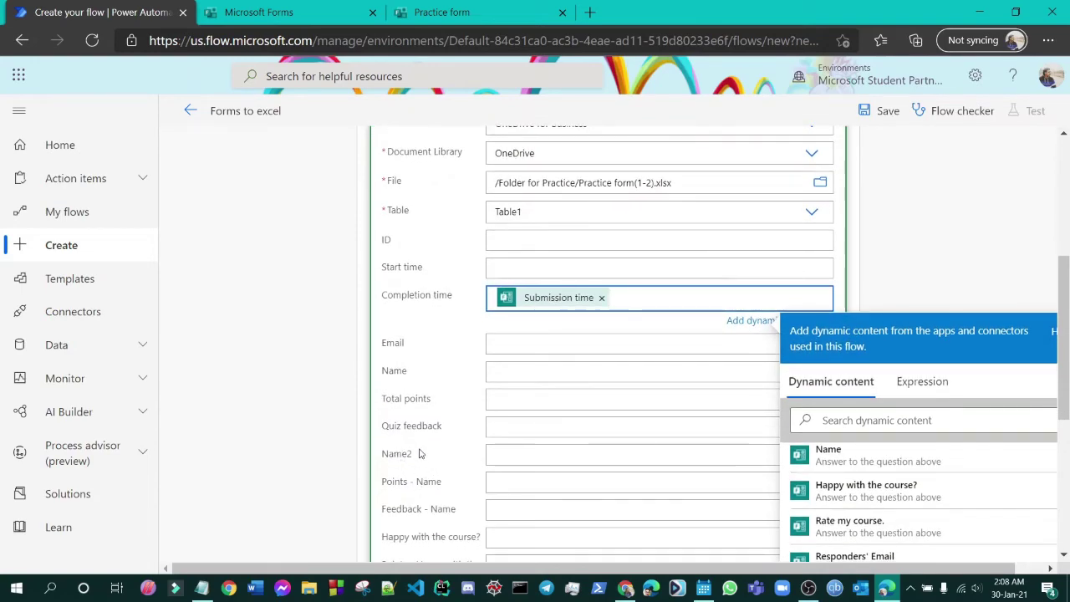
{"action": "left_click", "coordinate": [502, 10]}
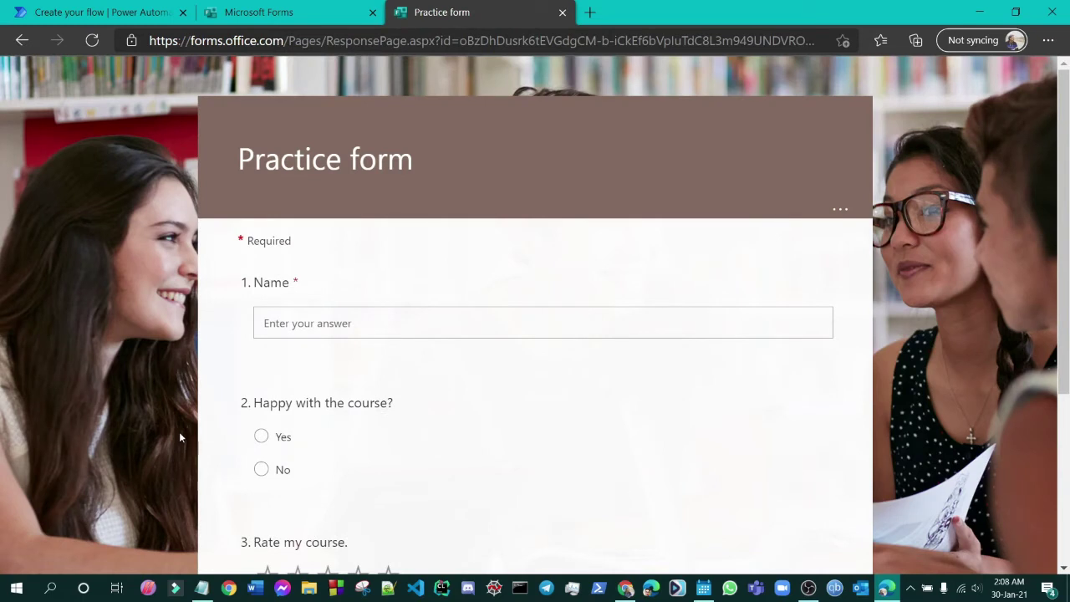
{"action": "left_click", "coordinate": [96, 11]}
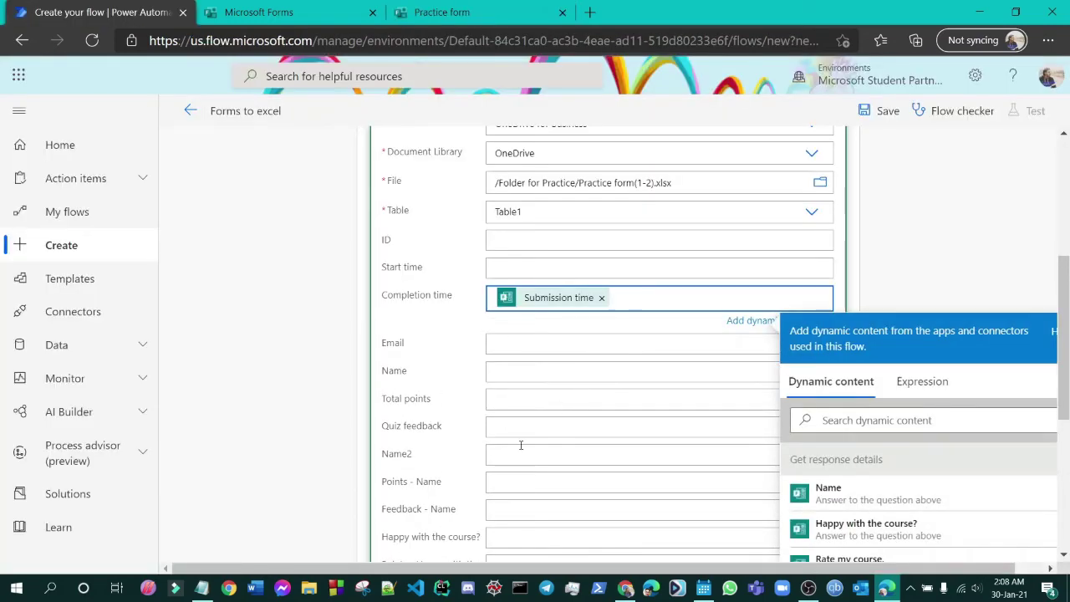
{"action": "scroll", "coordinate": [520, 445], "scroll_direction": "down", "scroll_amount": 1}
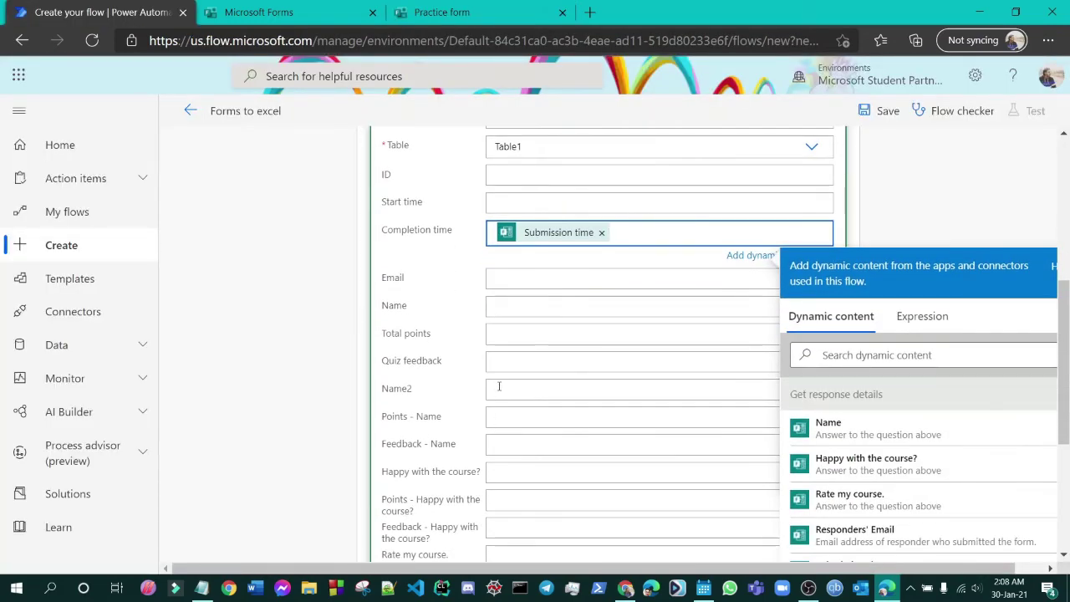
{"action": "left_click", "coordinate": [499, 386]}
{"action": "scroll", "coordinate": [896, 505], "scroll_direction": "down", "scroll_amount": 3}
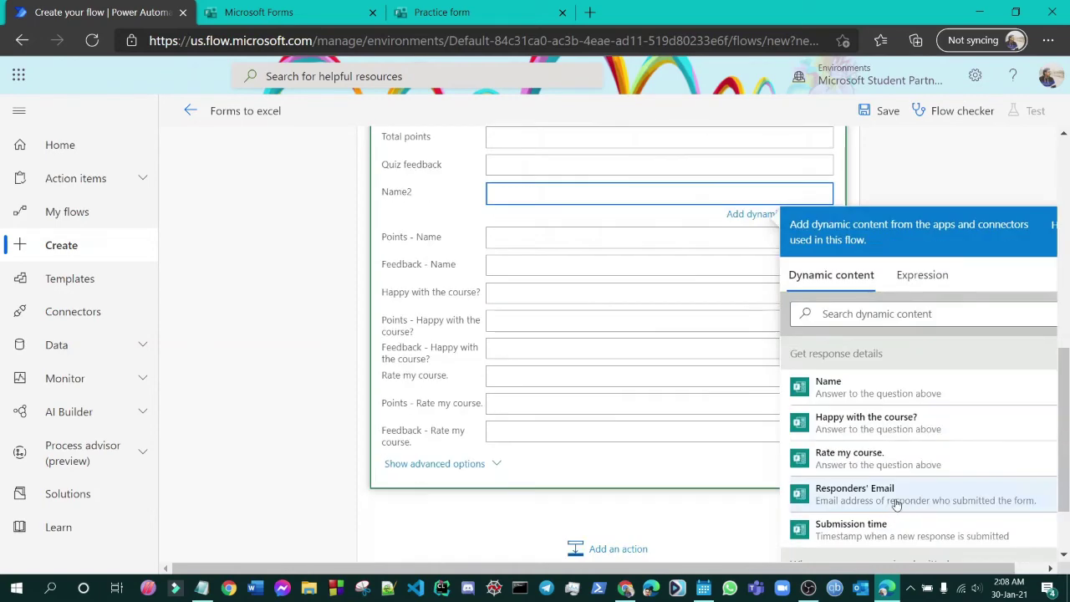
{"action": "left_click", "coordinate": [877, 388]}
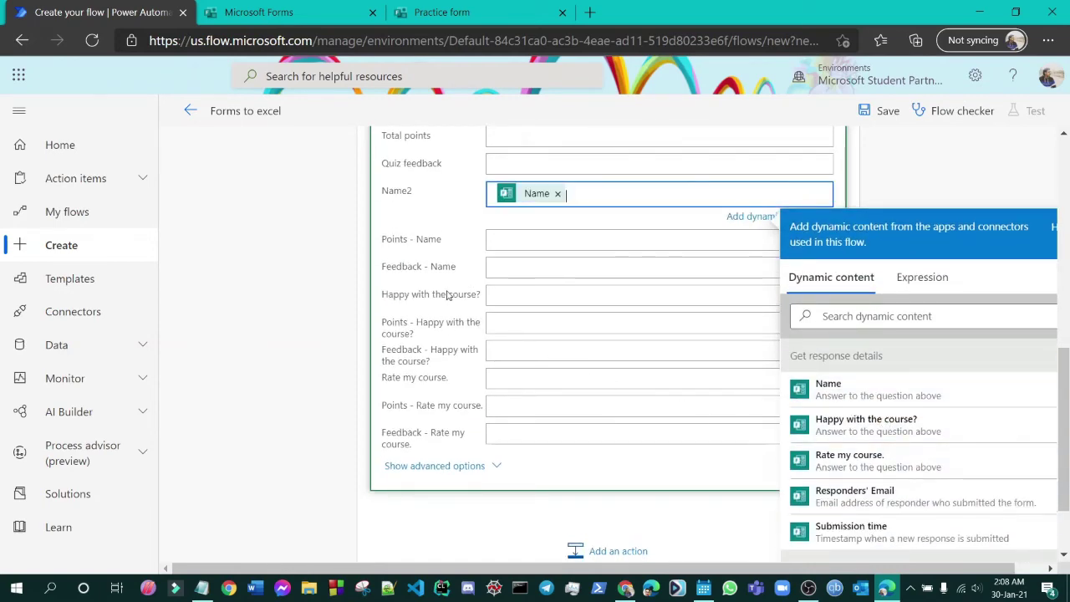
Map the Happy with the course? answer into its matching column.
{"action": "left_click", "coordinate": [505, 293]}
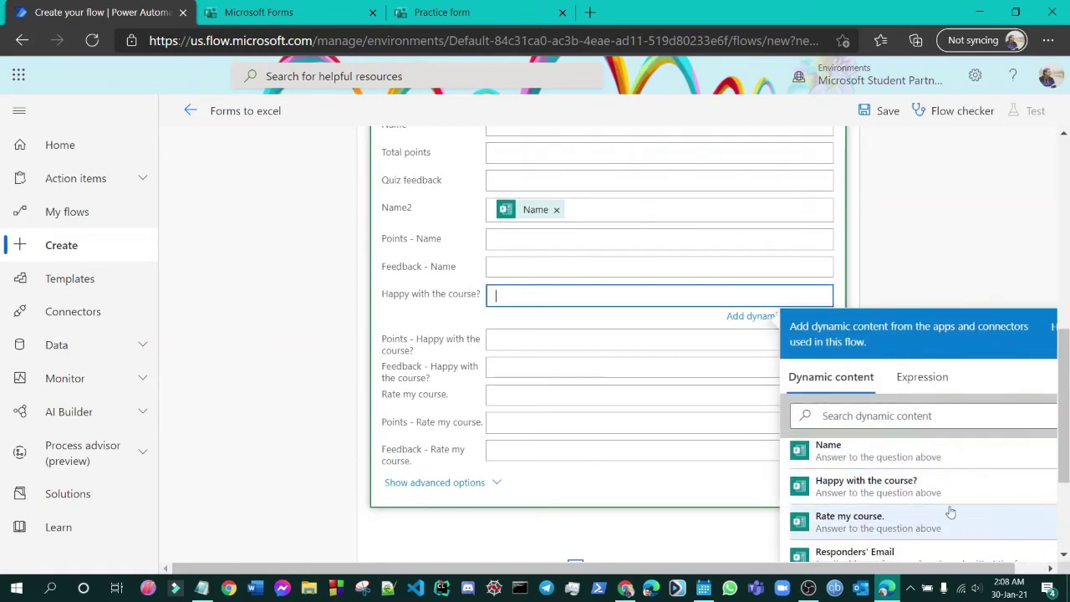
{"action": "left_click", "coordinate": [931, 488]}
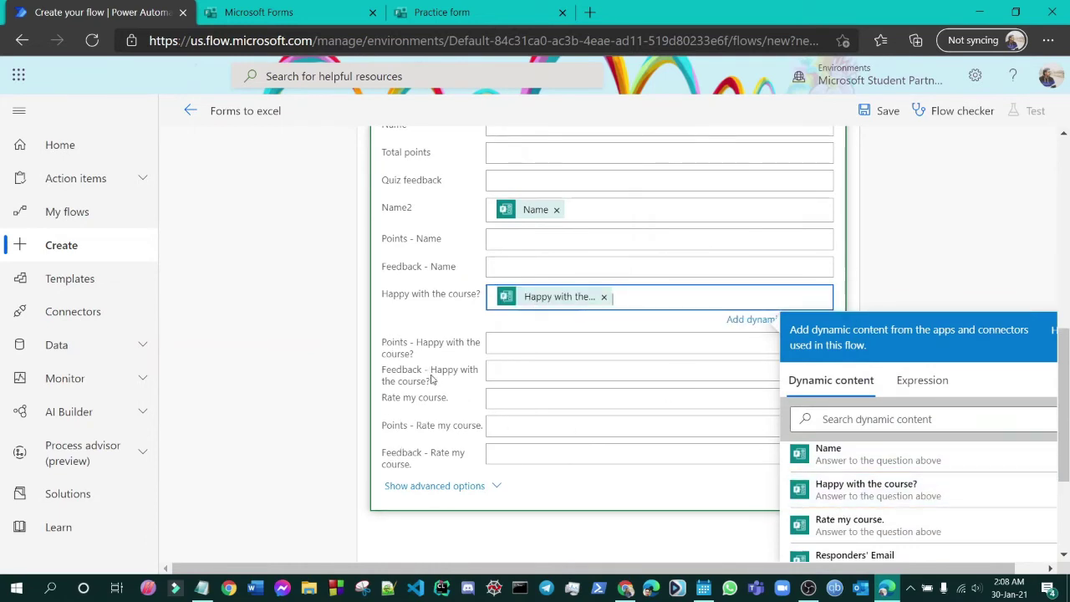
{"action": "scroll", "coordinate": [807, 489], "scroll_direction": "down", "scroll_amount": 1}
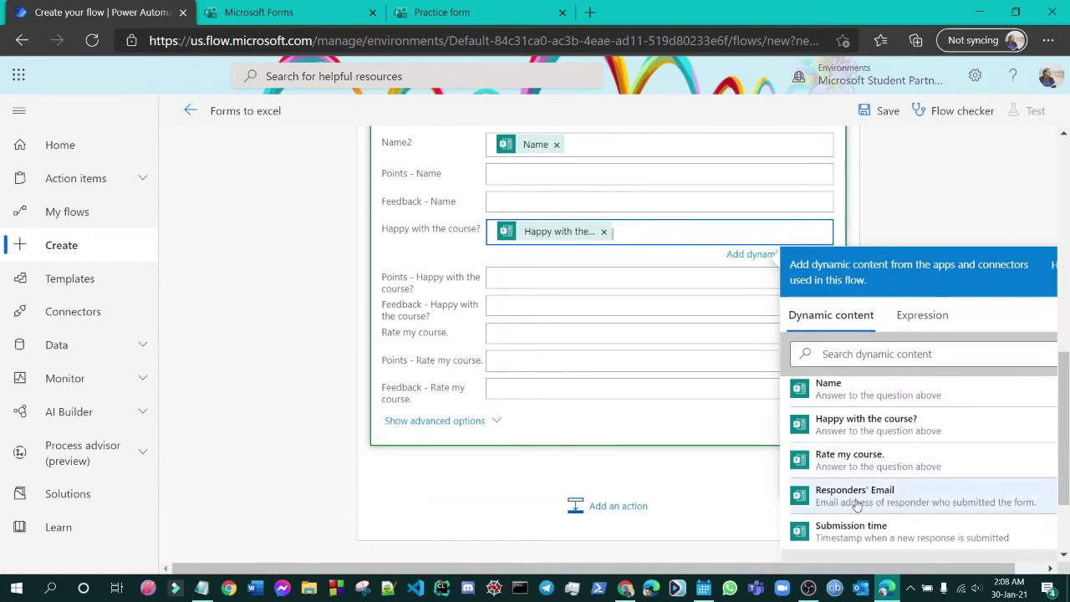
Fill the Rate my course. column with the form's rating answer.
{"action": "left_click", "coordinate": [468, 12]}
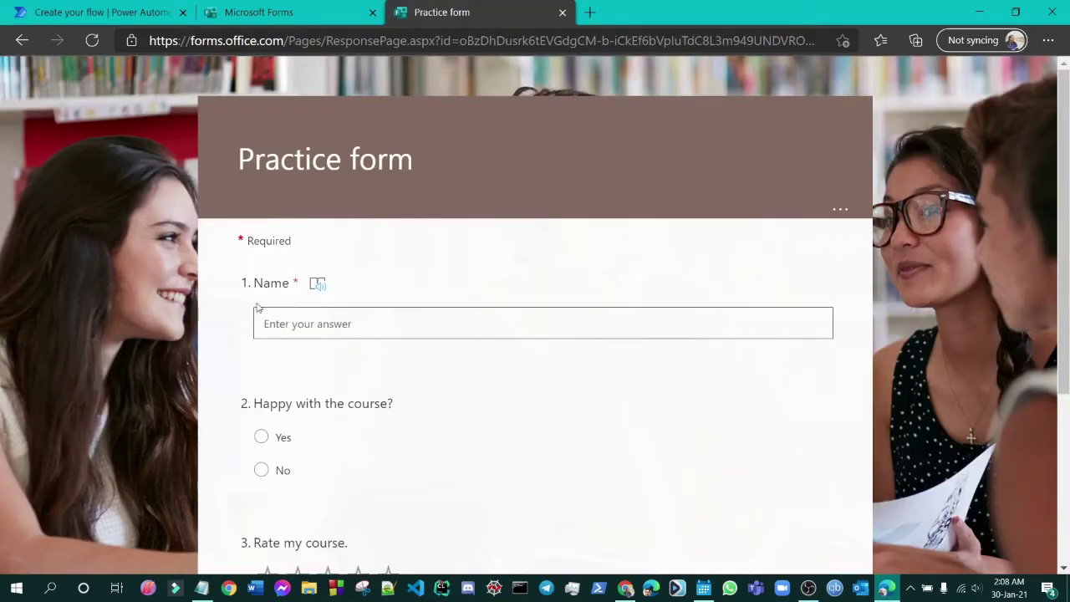
{"action": "scroll", "coordinate": [359, 430], "scroll_direction": "down", "scroll_amount": 2}
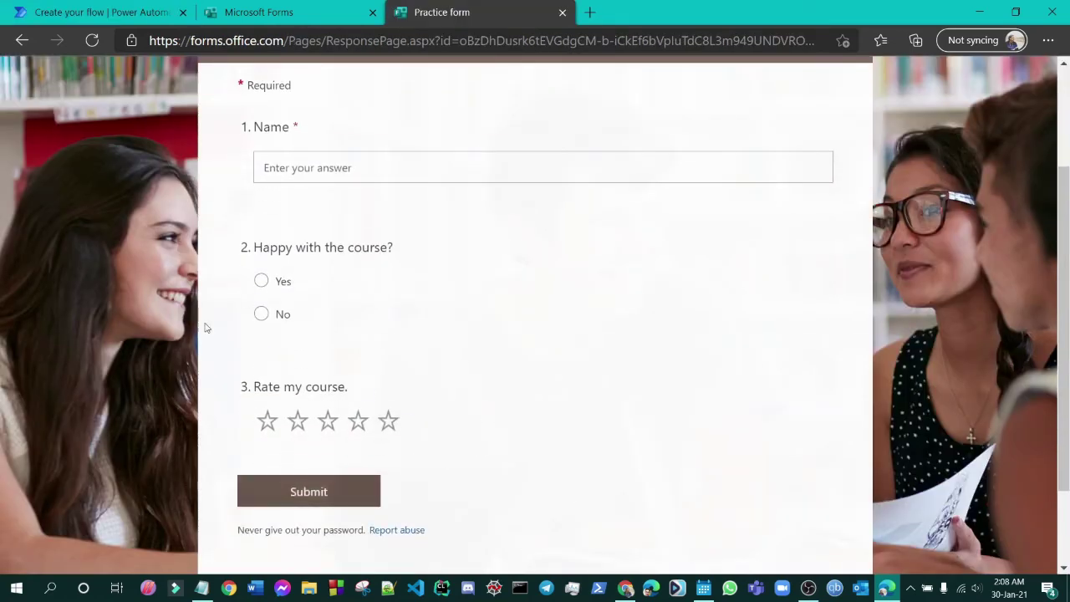
{"action": "left_click", "coordinate": [134, 7]}
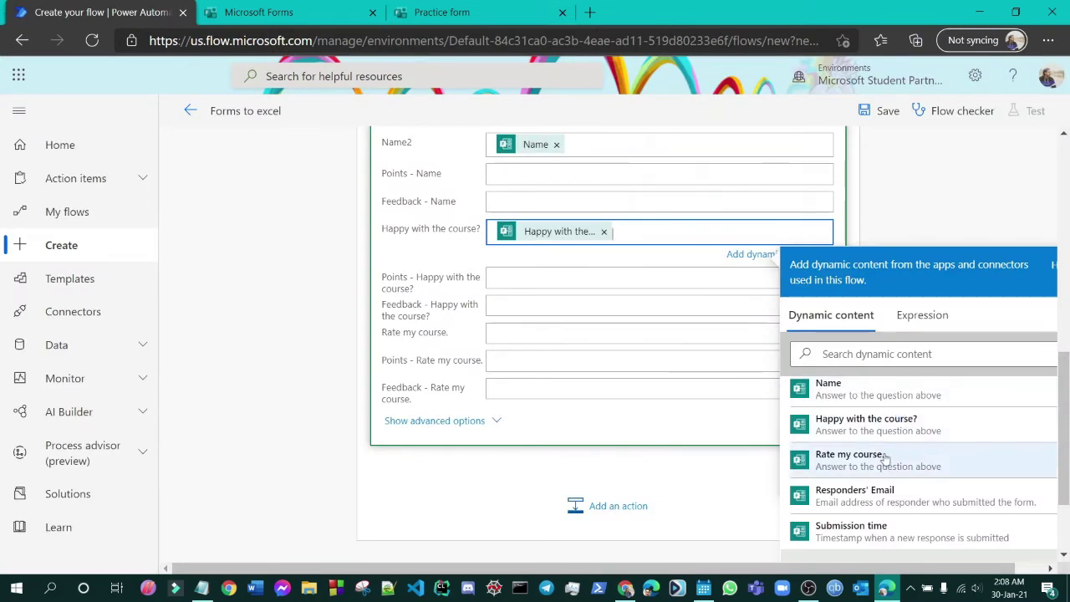
{"action": "left_click", "coordinate": [519, 333]}
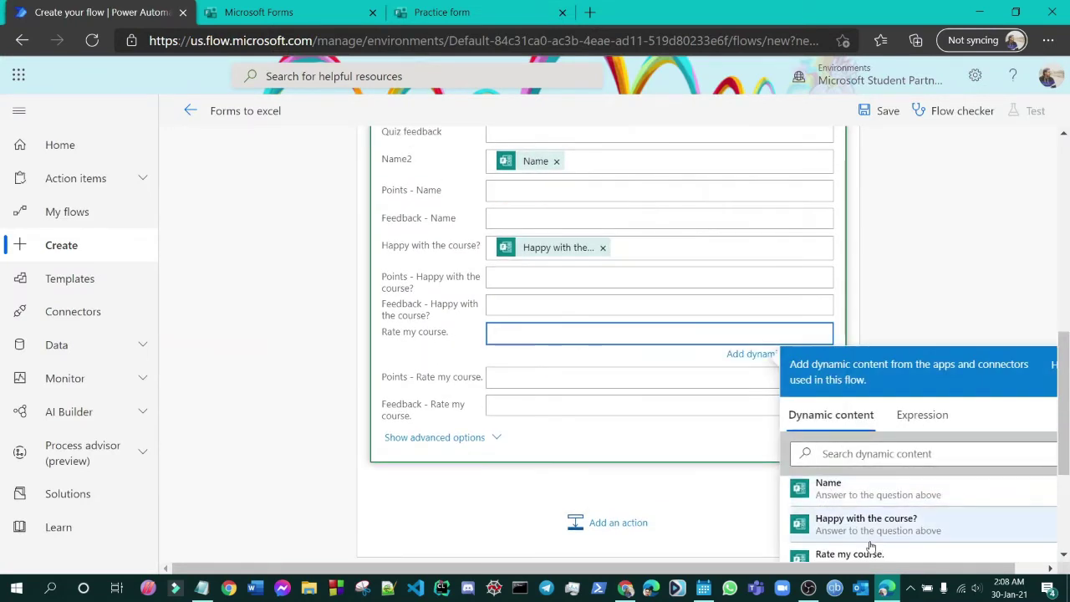
{"action": "scroll", "coordinate": [871, 548], "scroll_direction": "down", "scroll_amount": 1}
{"action": "left_click", "coordinate": [867, 496]}
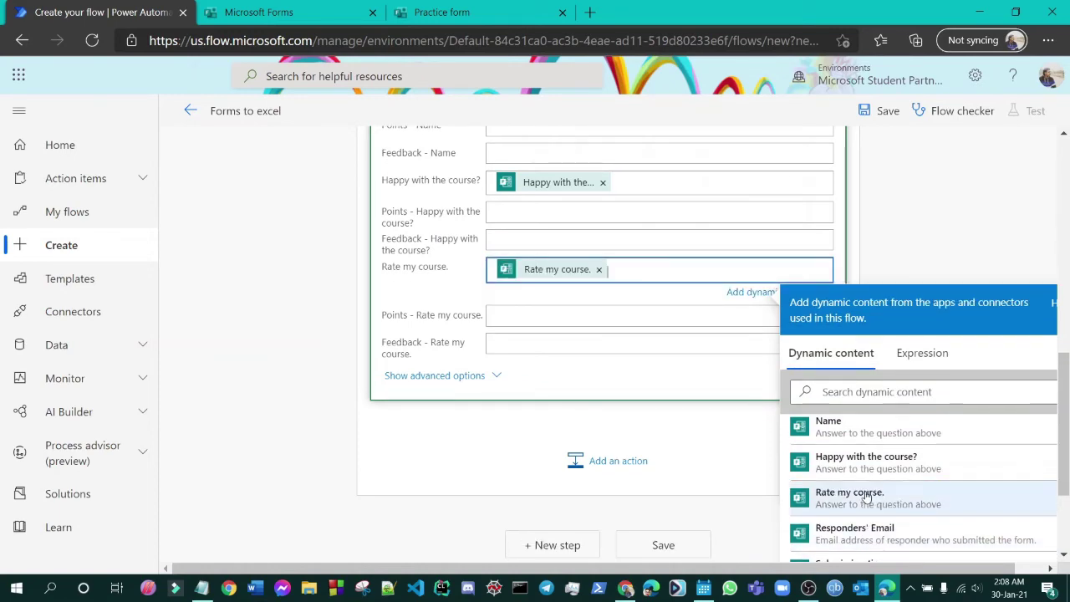
Compare the mappings against the Practice form once more and save the Forms to excel flow.
{"action": "scroll", "coordinate": [624, 275], "scroll_direction": "up", "scroll_amount": 2}
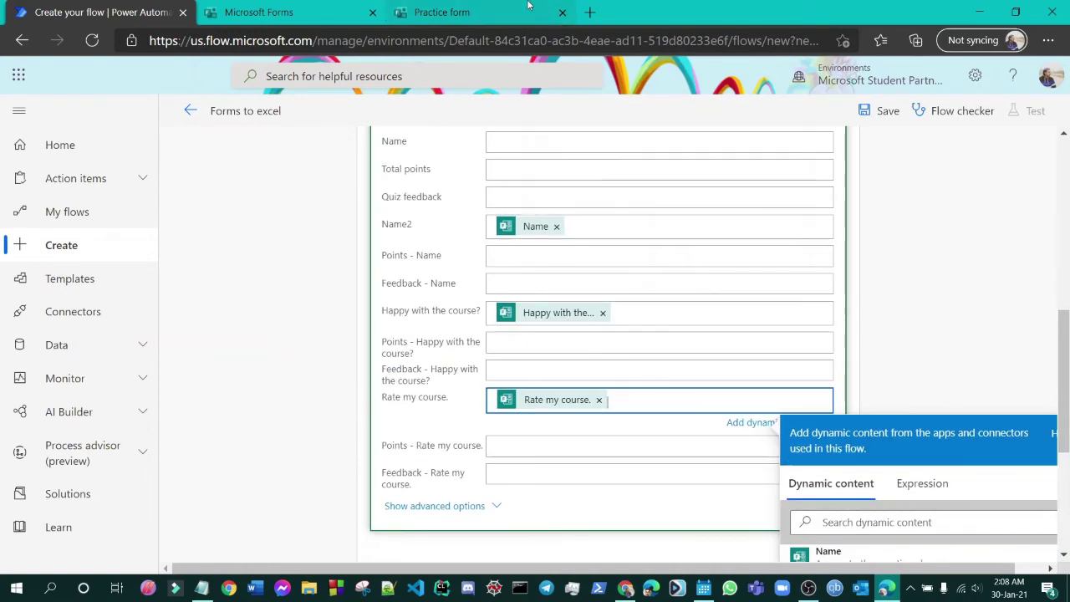
{"action": "left_click", "coordinate": [435, 11]}
{"action": "scroll", "coordinate": [270, 148], "scroll_direction": "up", "scroll_amount": 2}
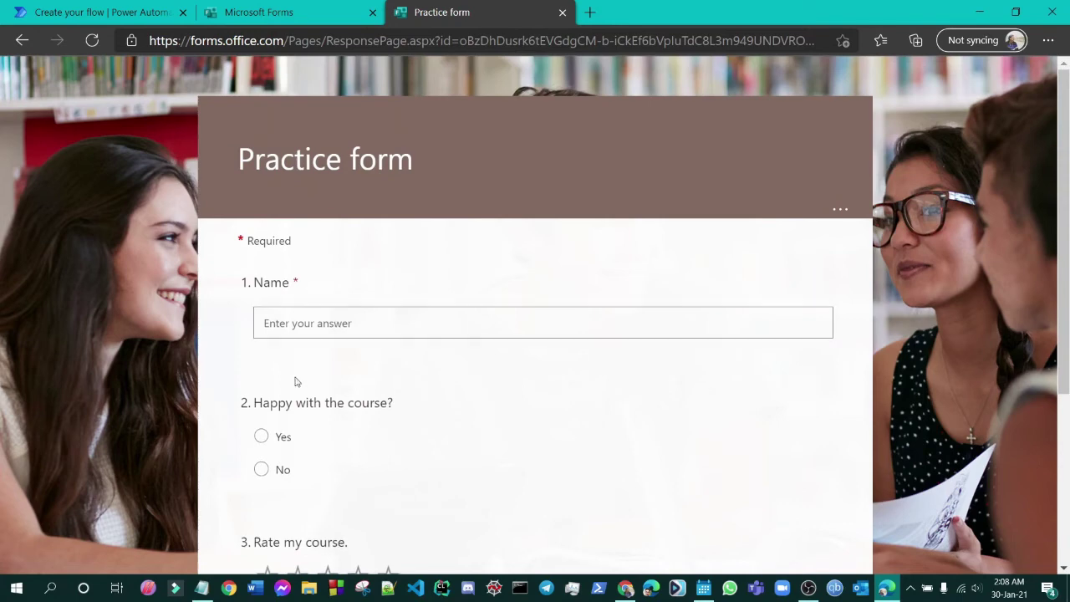
{"action": "scroll", "coordinate": [377, 468], "scroll_direction": "down", "scroll_amount": 2}
{"action": "left_click", "coordinate": [63, 5]}
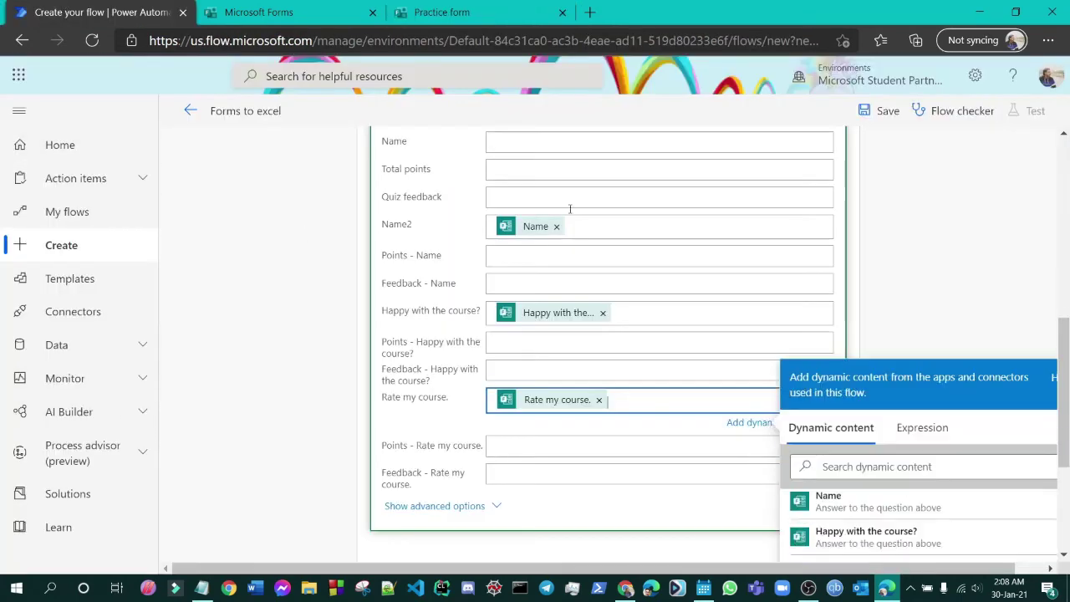
{"action": "scroll", "coordinate": [720, 372], "scroll_direction": "down", "scroll_amount": 3}
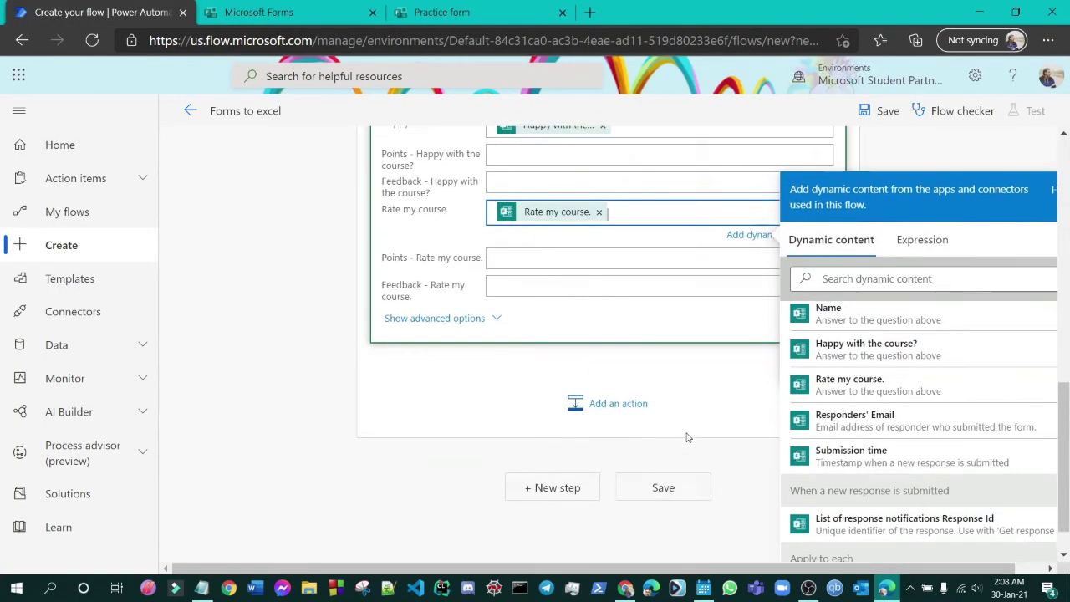
{"action": "left_click", "coordinate": [663, 479]}
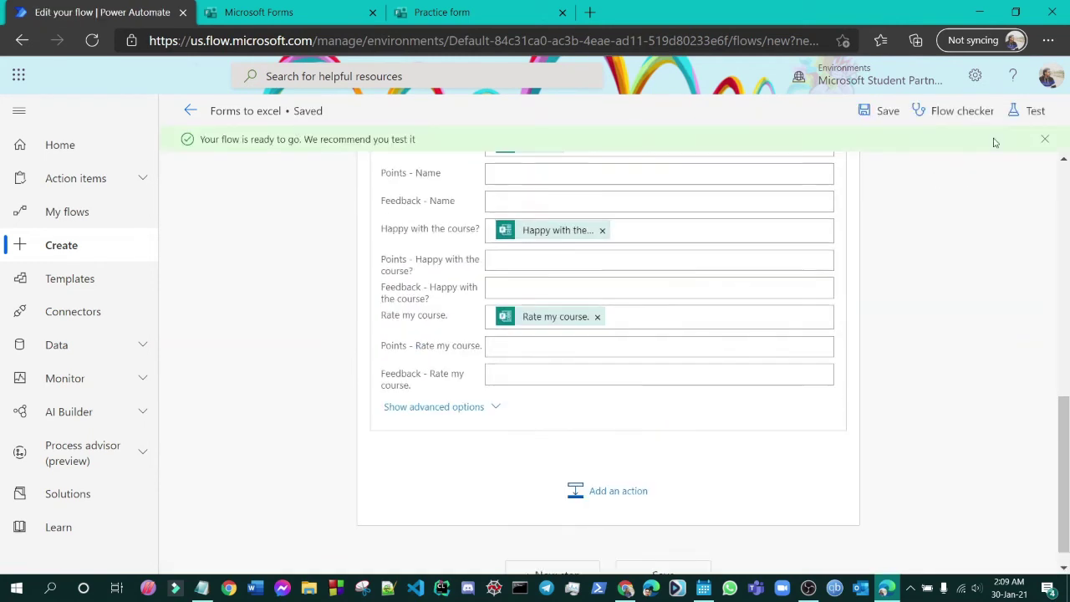
Start a manual Save & Test run of the flow, then go to the Practice form page.
{"action": "left_click", "coordinate": [1032, 110]}
{"action": "left_click", "coordinate": [857, 172]}
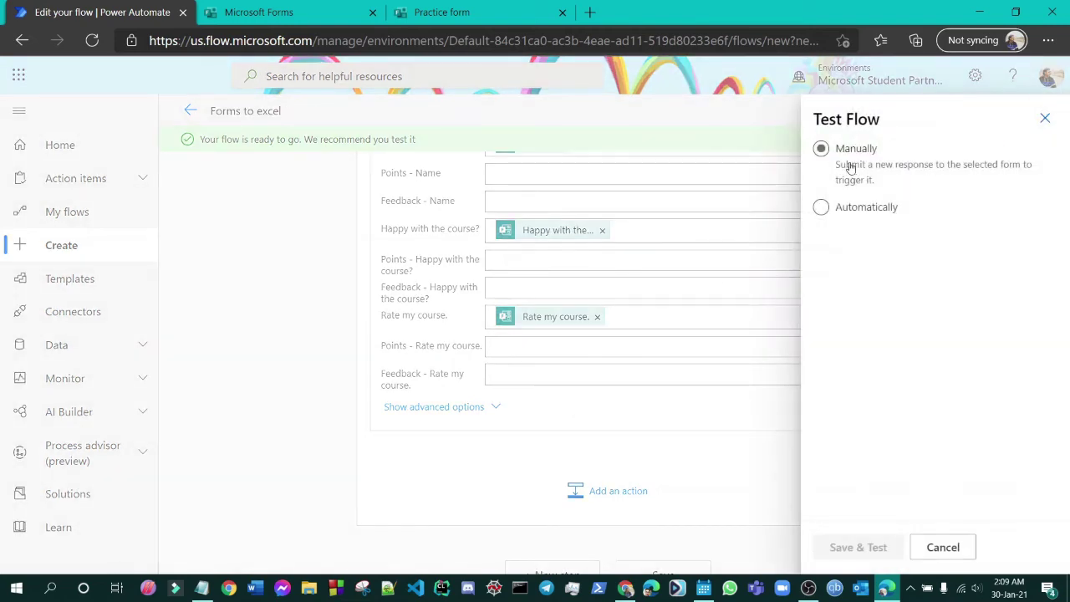
{"action": "left_click", "coordinate": [867, 547]}
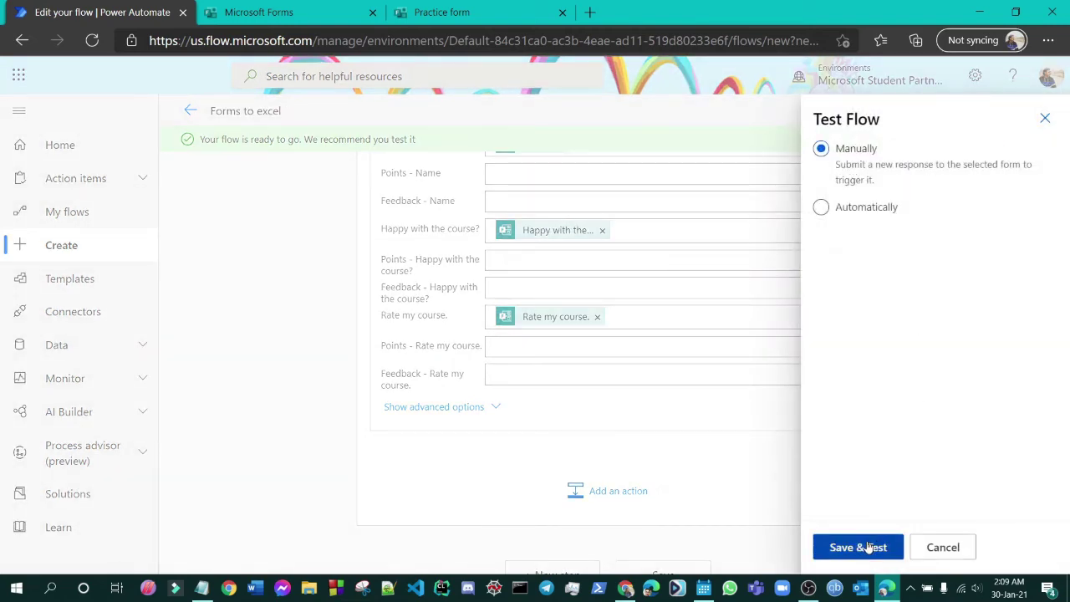
{"action": "left_click", "coordinate": [439, 9]}
{"action": "left_click", "coordinate": [146, 4]}
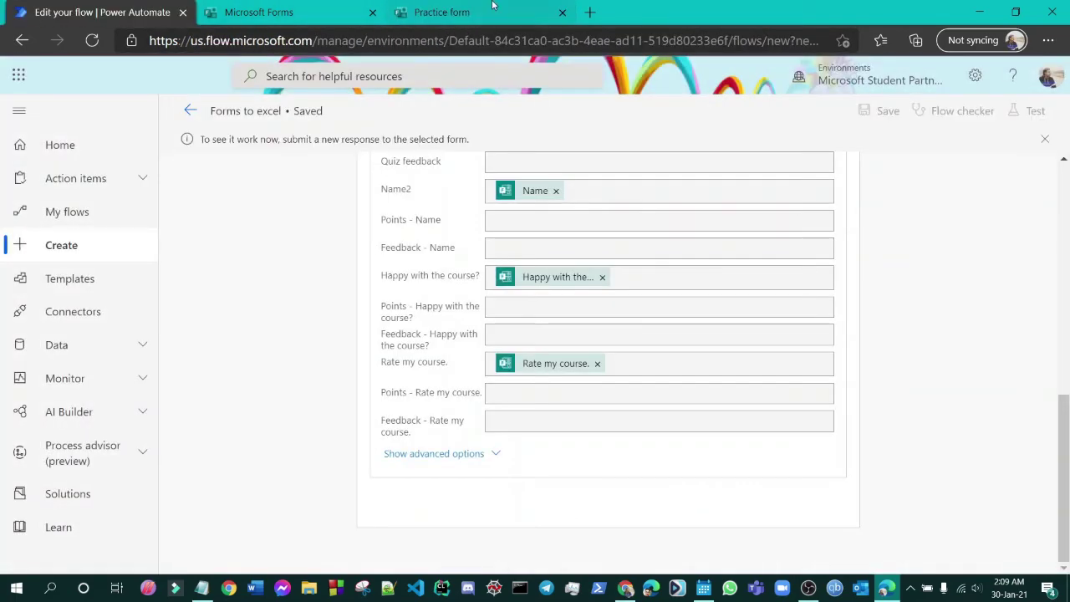
{"action": "left_click", "coordinate": [527, 8]}
{"action": "scroll", "coordinate": [376, 205], "scroll_direction": "up", "scroll_amount": 2}
Submit a test response with a respondent name, No to Happy with the course?, and three stars.
{"action": "scroll", "coordinate": [374, 193], "scroll_direction": "up", "scroll_amount": 1}
{"action": "left_click", "coordinate": [359, 324]}
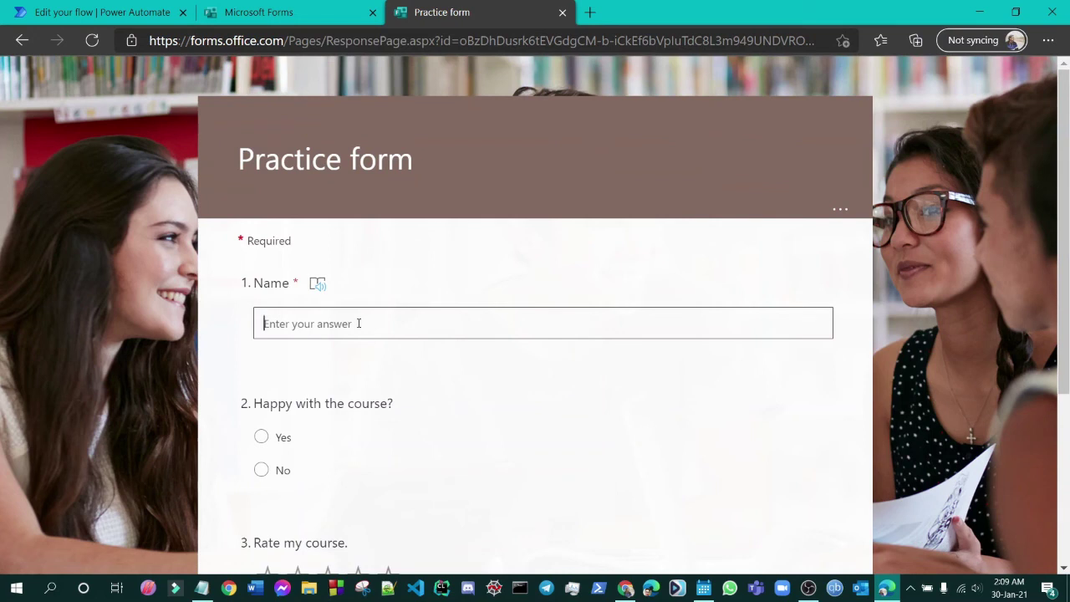
{"action": "type", "text": "Saber"}
{"action": "left_click", "coordinate": [262, 438]}
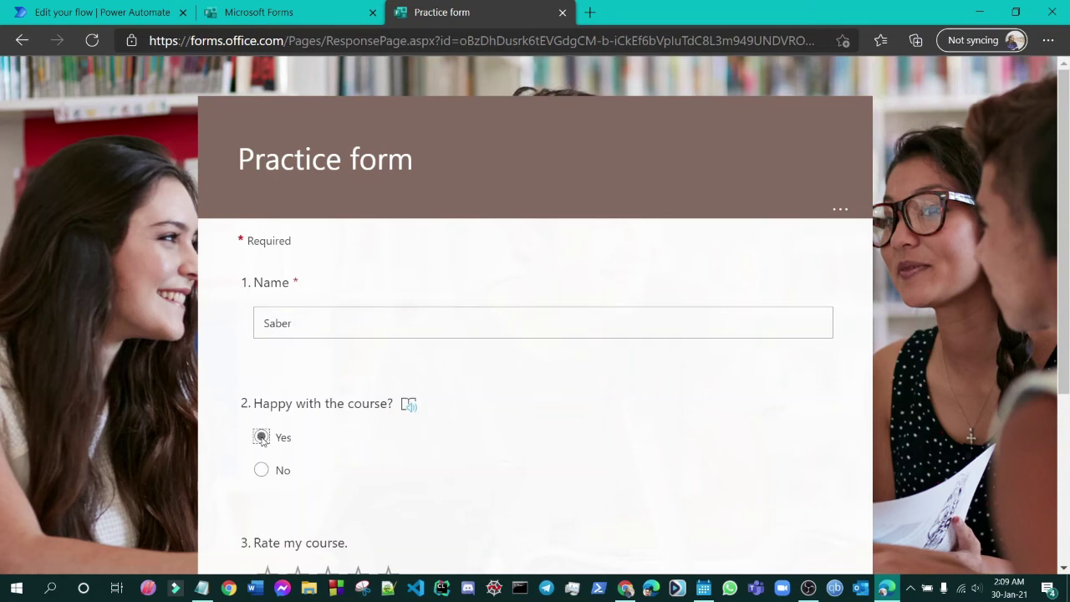
{"action": "scroll", "coordinate": [265, 334], "scroll_direction": "down", "scroll_amount": 3}
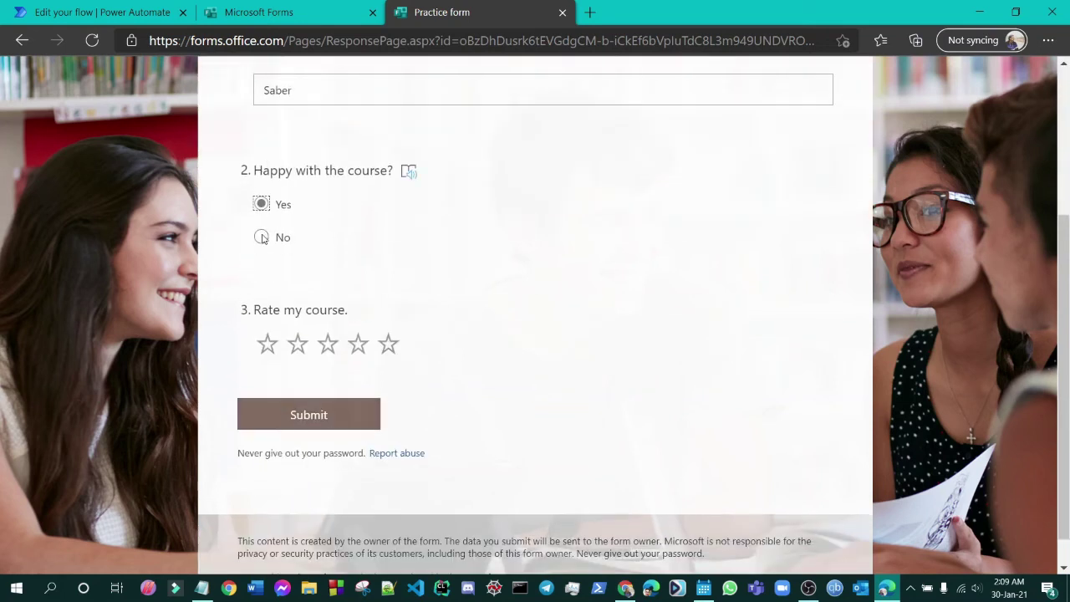
{"action": "left_click", "coordinate": [261, 238]}
{"action": "left_click", "coordinate": [326, 346]}
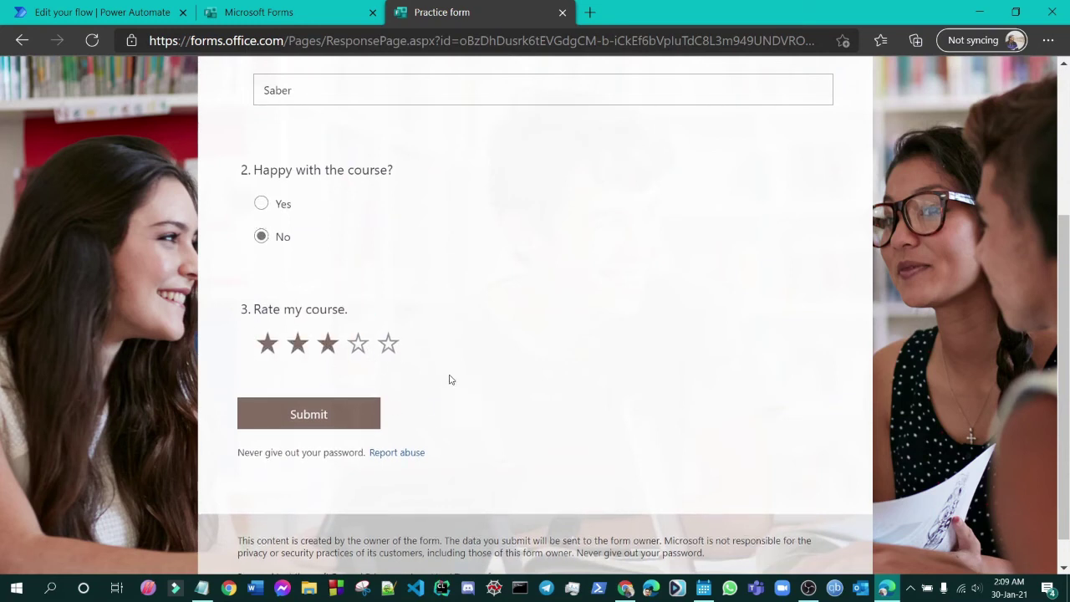
{"action": "scroll", "coordinate": [418, 368], "scroll_direction": "up", "scroll_amount": 2}
{"action": "scroll", "coordinate": [391, 417], "scroll_direction": "down", "scroll_amount": 2}
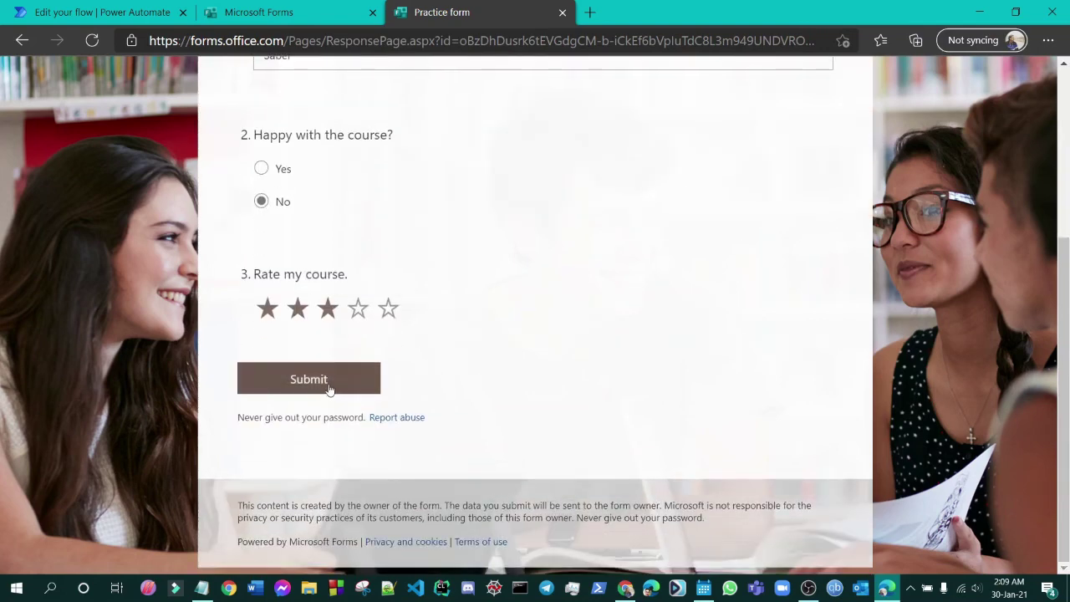
{"action": "left_click", "coordinate": [329, 385]}
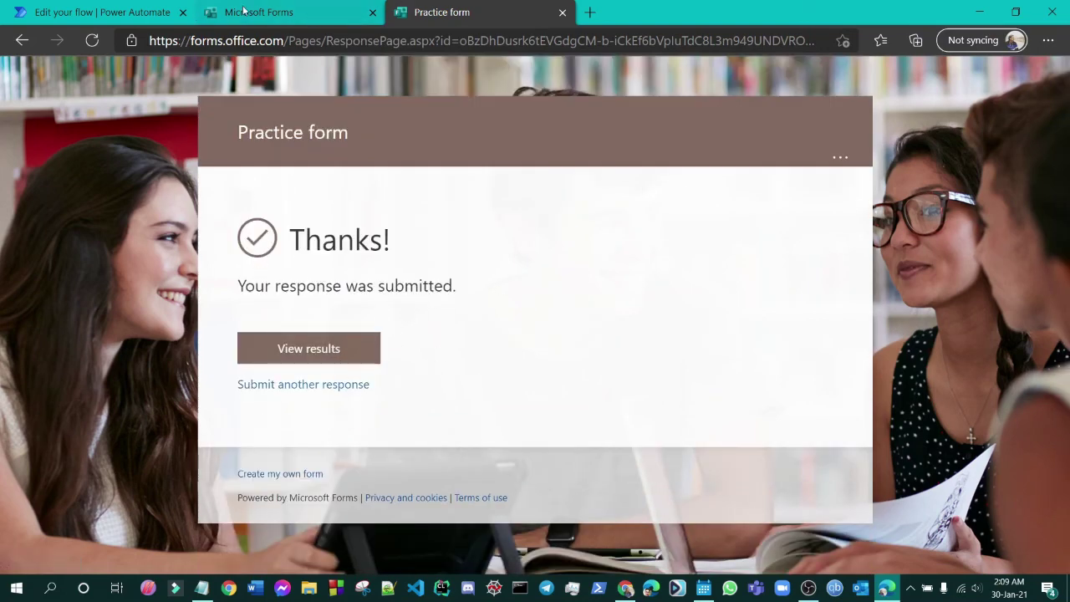
Check the form's responses, confirm the Forms to excel run succeeded, and open File Explorer.
{"action": "left_click", "coordinate": [335, 12]}
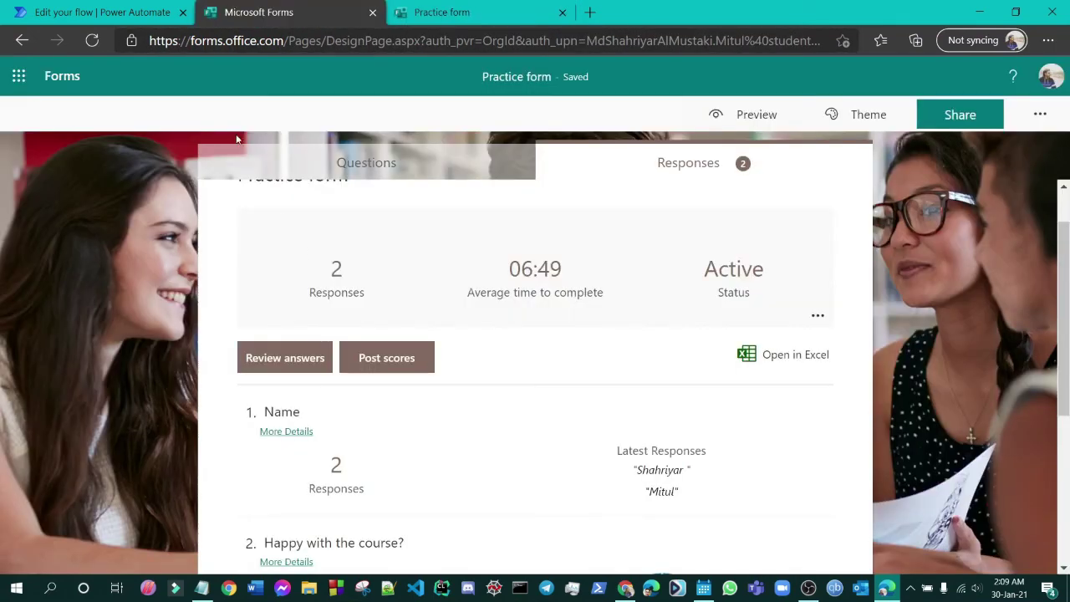
{"action": "left_click", "coordinate": [102, 9]}
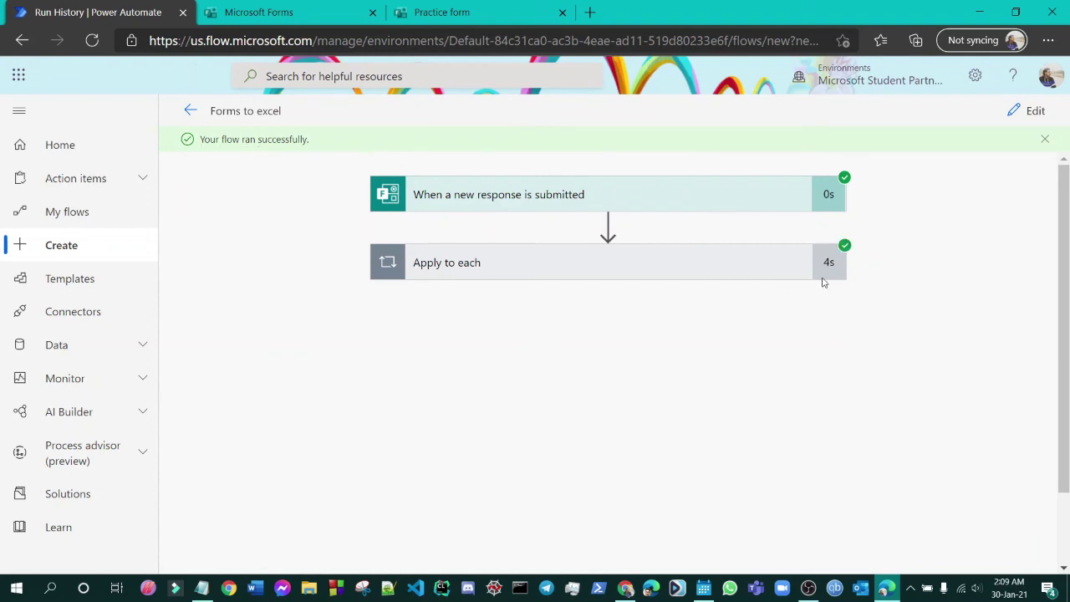
{"action": "left_click", "coordinate": [309, 589]}
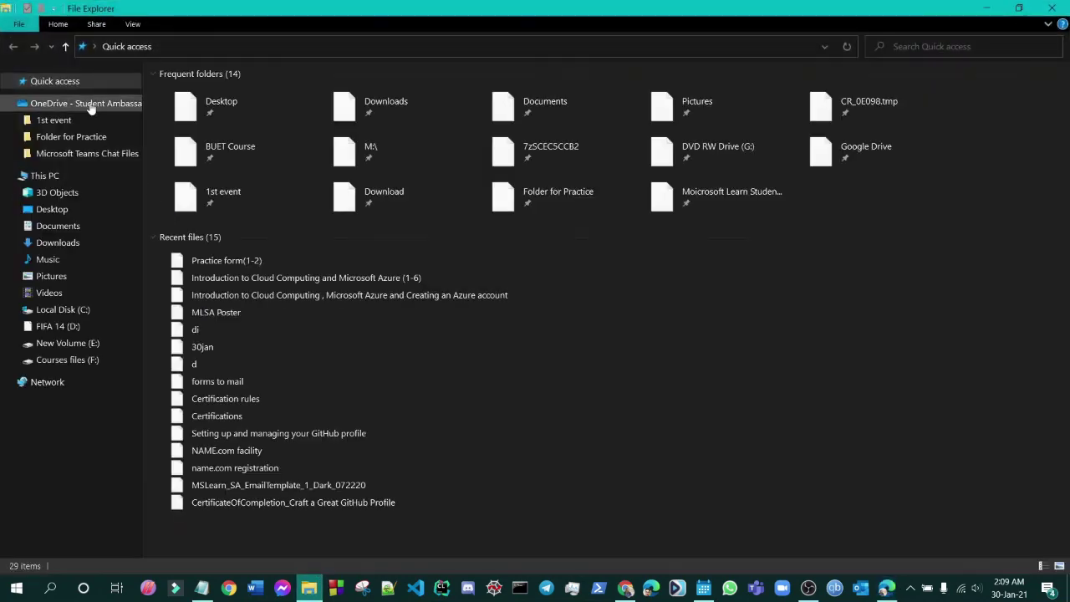
Open the Practice form(1-2) workbook from OneDrive's Folder for Practice.
{"action": "left_click", "coordinate": [80, 139]}
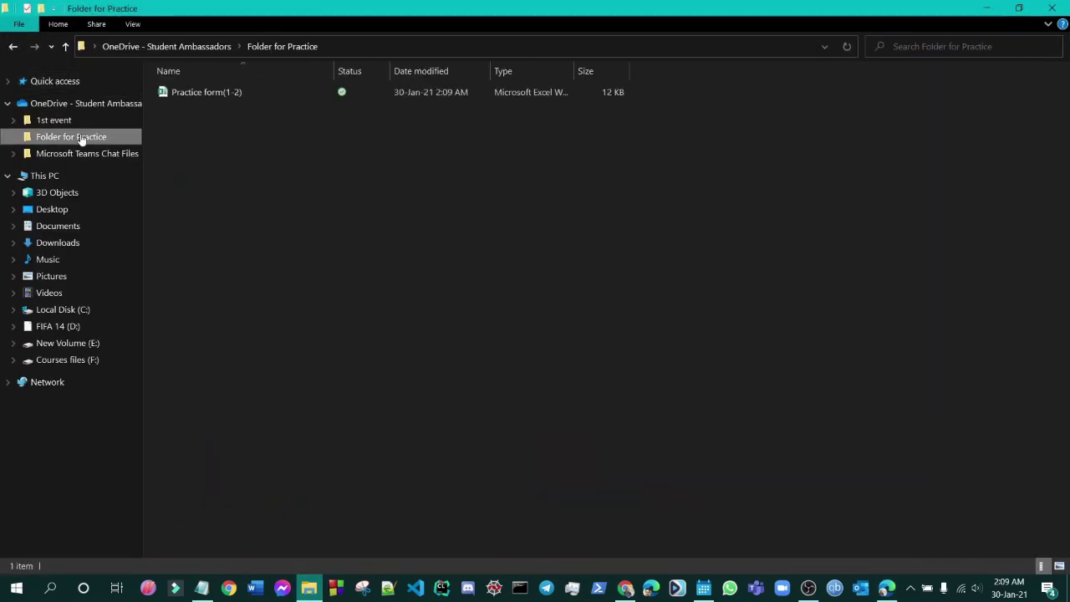
{"action": "left_click", "coordinate": [212, 90]}
{"action": "double_click", "coordinate": [213, 94]}
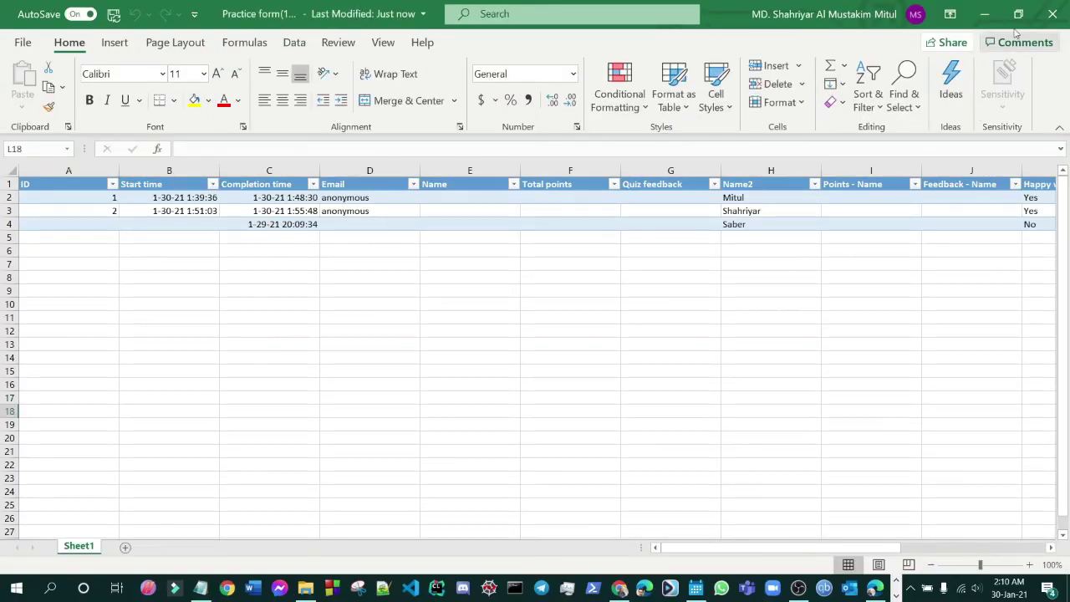
Scroll across the new row to confirm No and a rating of 3, then close the workbook.
{"action": "left_click_drag", "start_coordinate": [755, 548], "coordinate": [690, 549]}
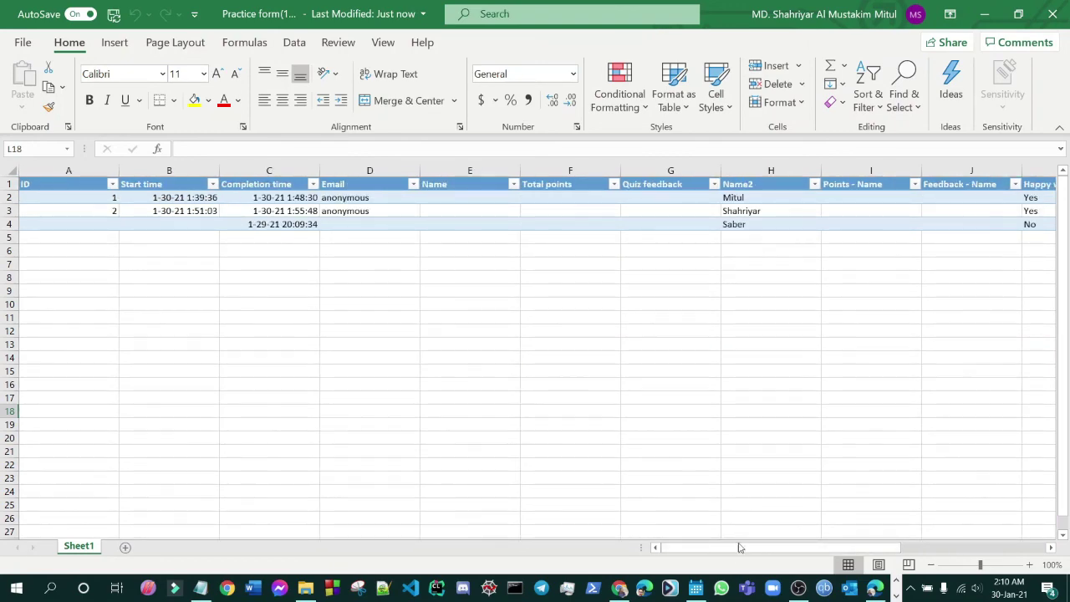
{"action": "left_click_drag", "start_coordinate": [739, 547], "coordinate": [813, 549]}
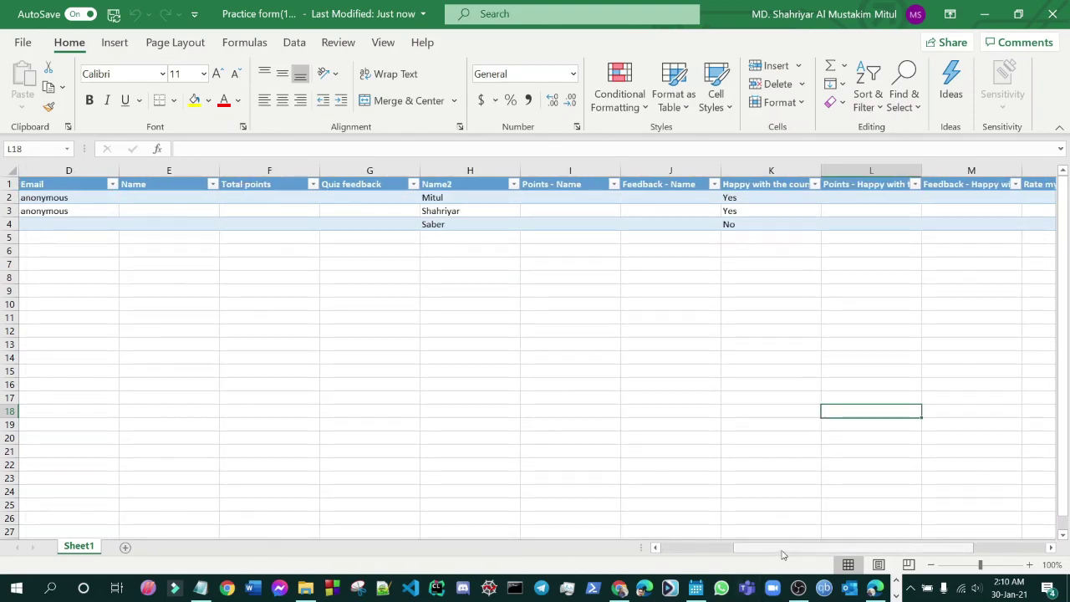
{"action": "left_click_drag", "start_coordinate": [783, 555], "coordinate": [865, 554]}
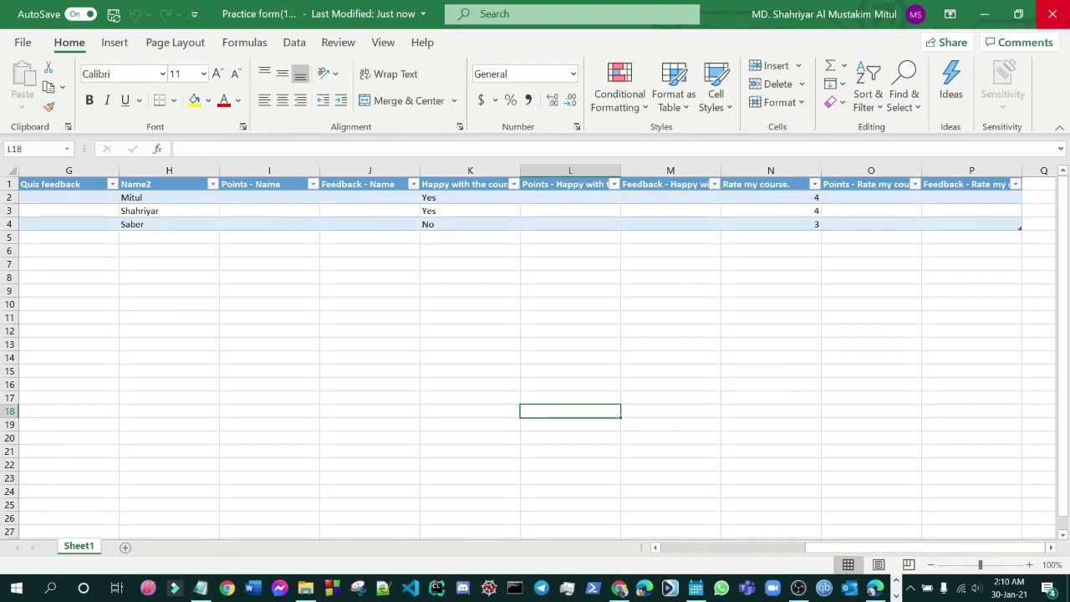
{"action": "left_click", "coordinate": [1052, 13]}
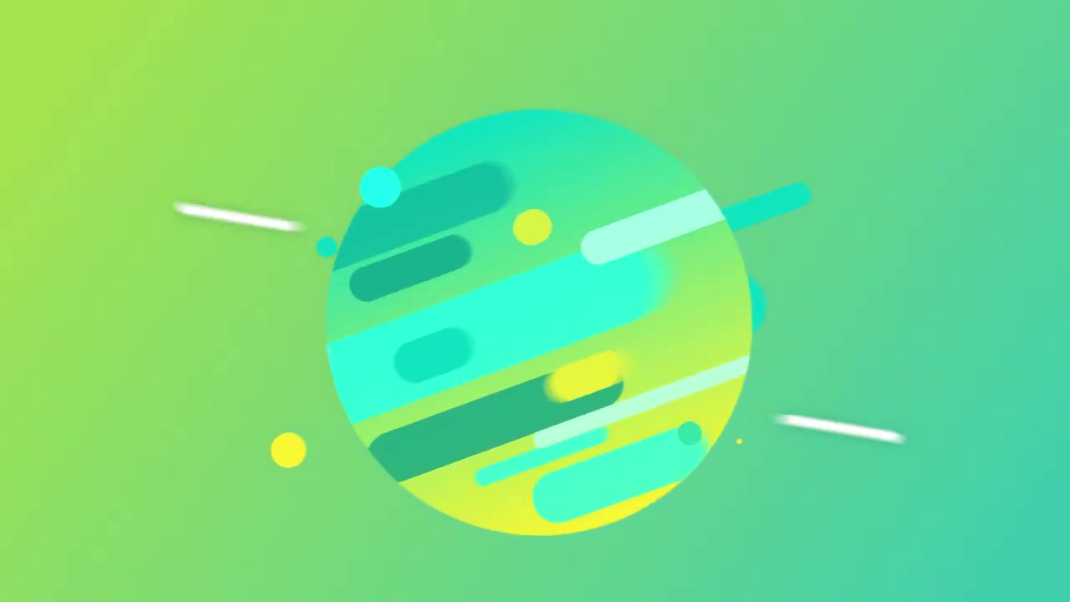